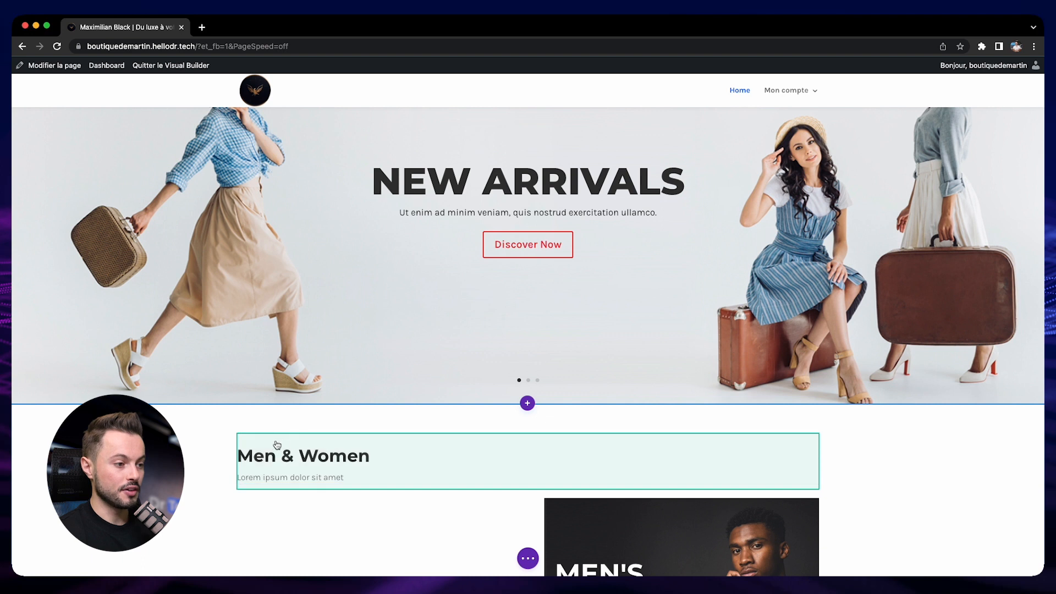
Step: Look over the home page, reveal the builder's page controls and save the page
scroll(410, 476, "down", 1)
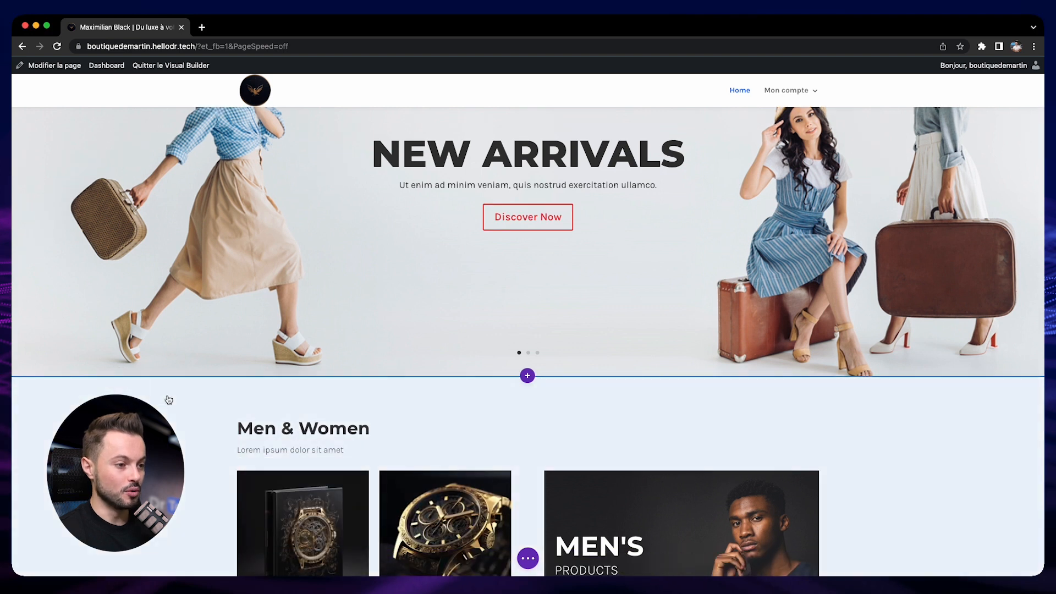
scroll(158, 397, "down", 3)
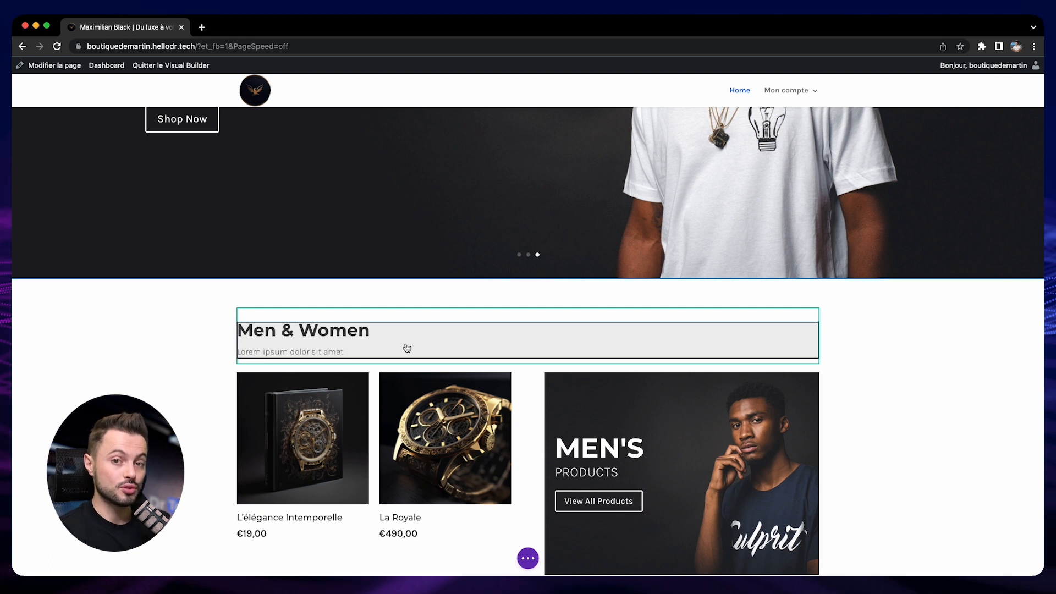
scroll(407, 348, "up", 5)
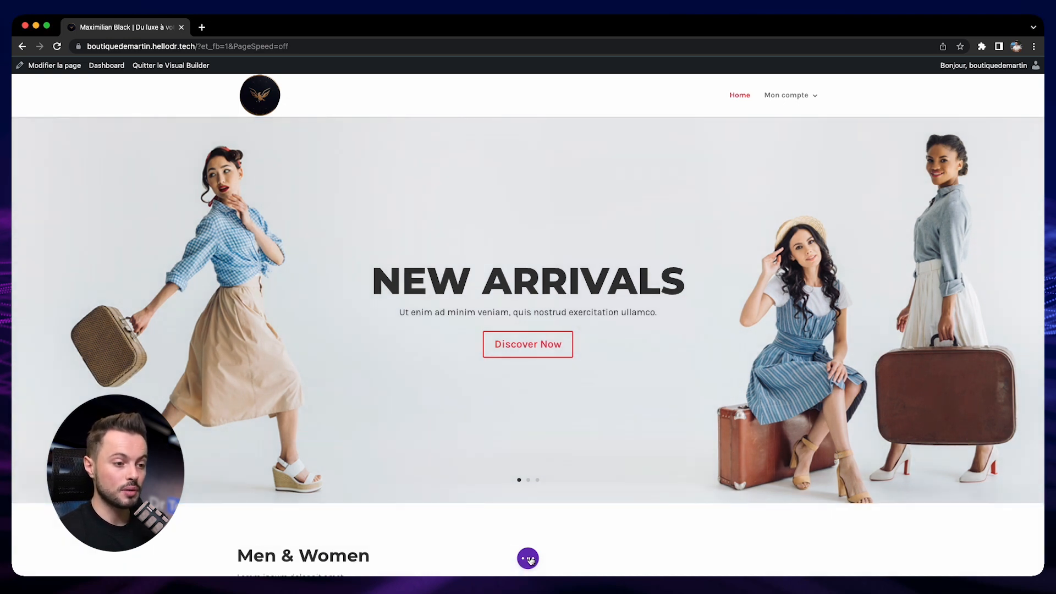
left_click(528, 558)
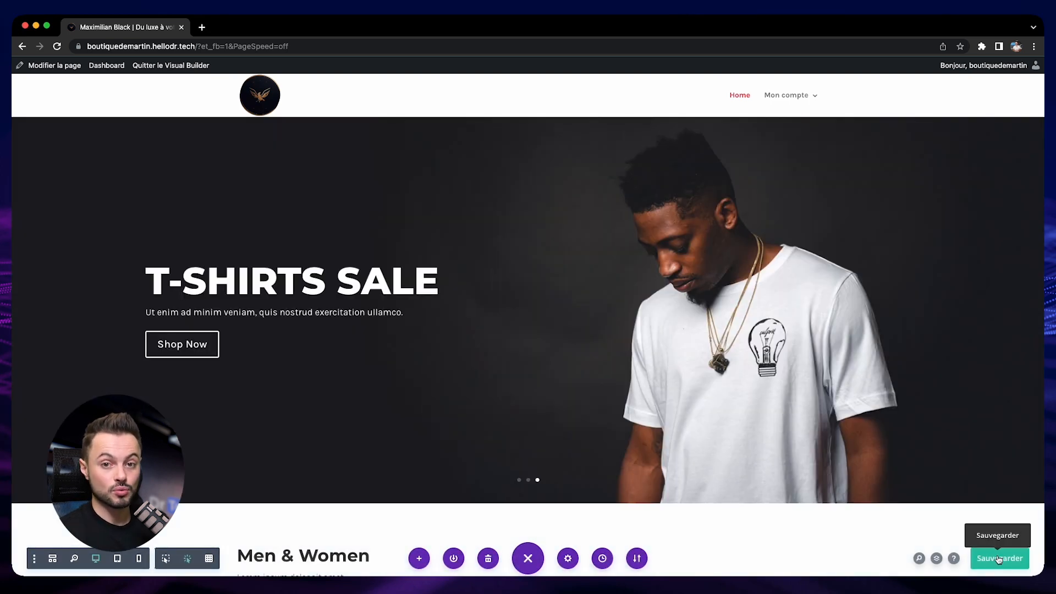
left_click(998, 559)
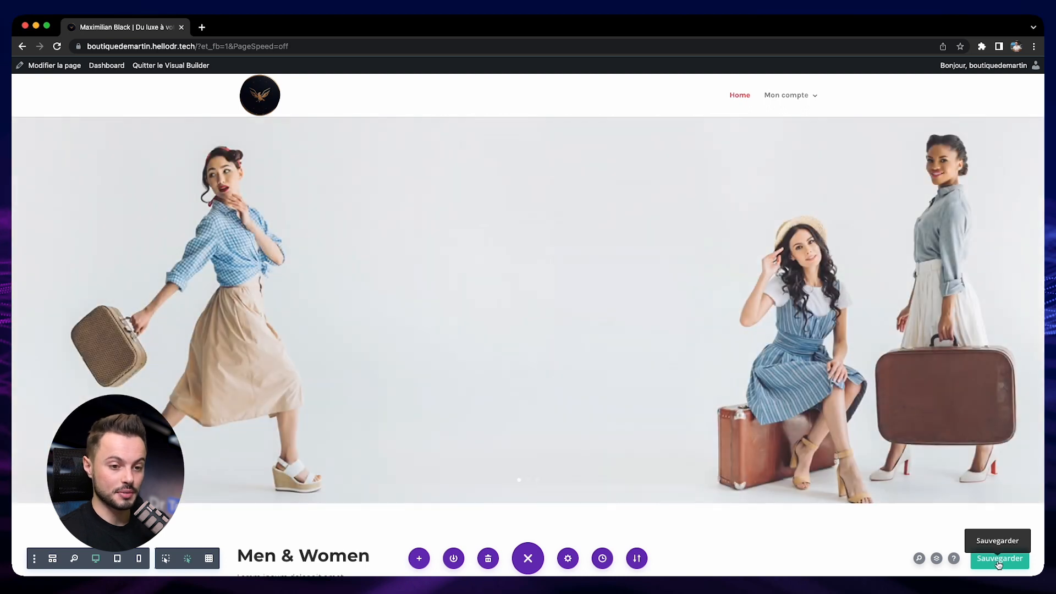
Step: Examine the page, inline editor and module keyboard shortcuts in the Divi Builder Helper and close it
left_click(953, 559)
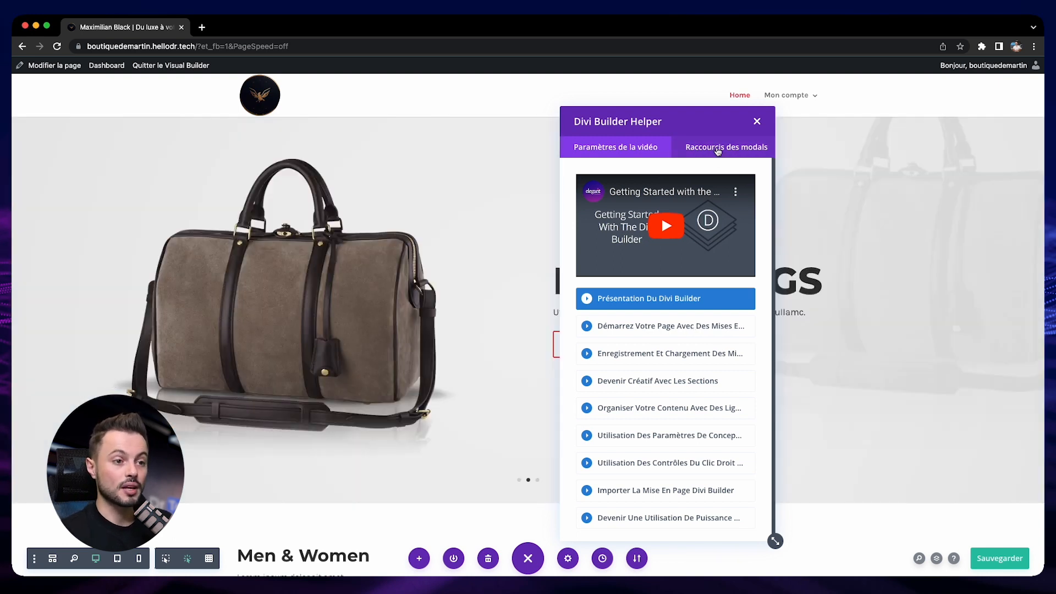
left_click(715, 148)
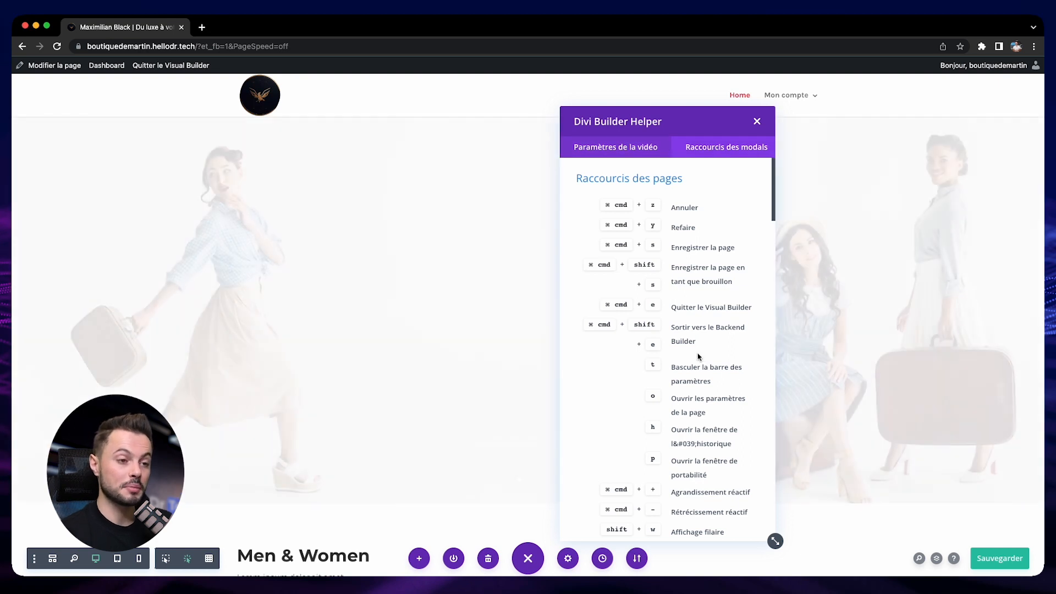
scroll(671, 320, "down", 2)
scroll(671, 320, "down", 2)
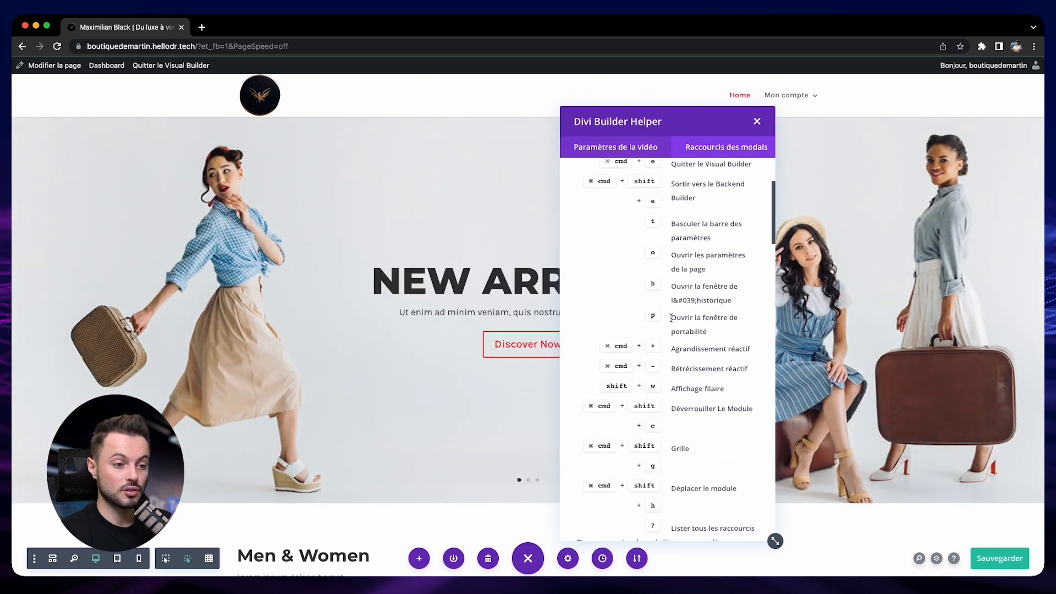
scroll(674, 319, "up", 1)
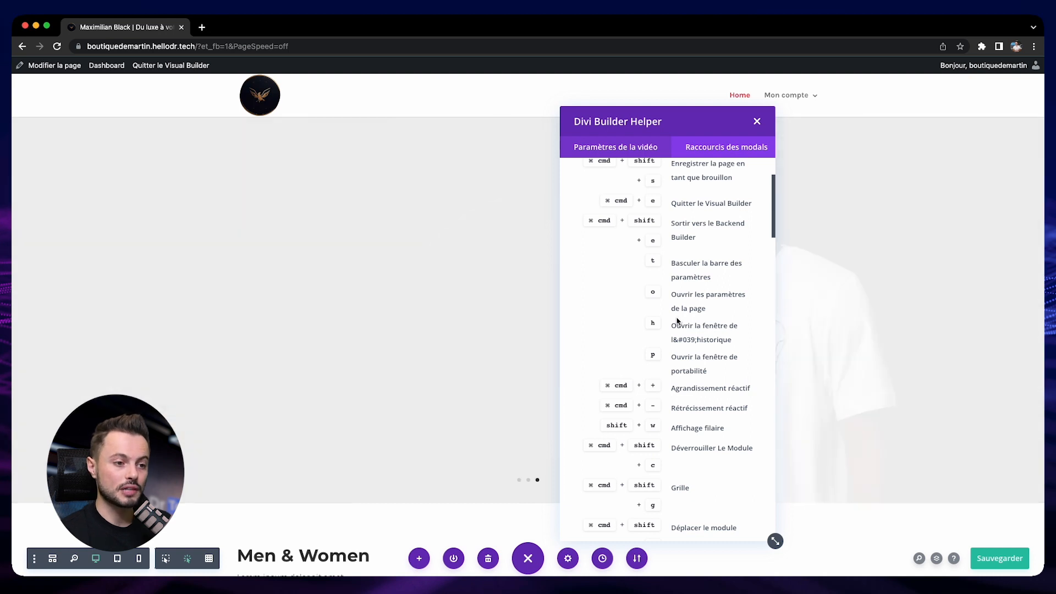
scroll(677, 319, "down", 2)
scroll(677, 318, "down", 1)
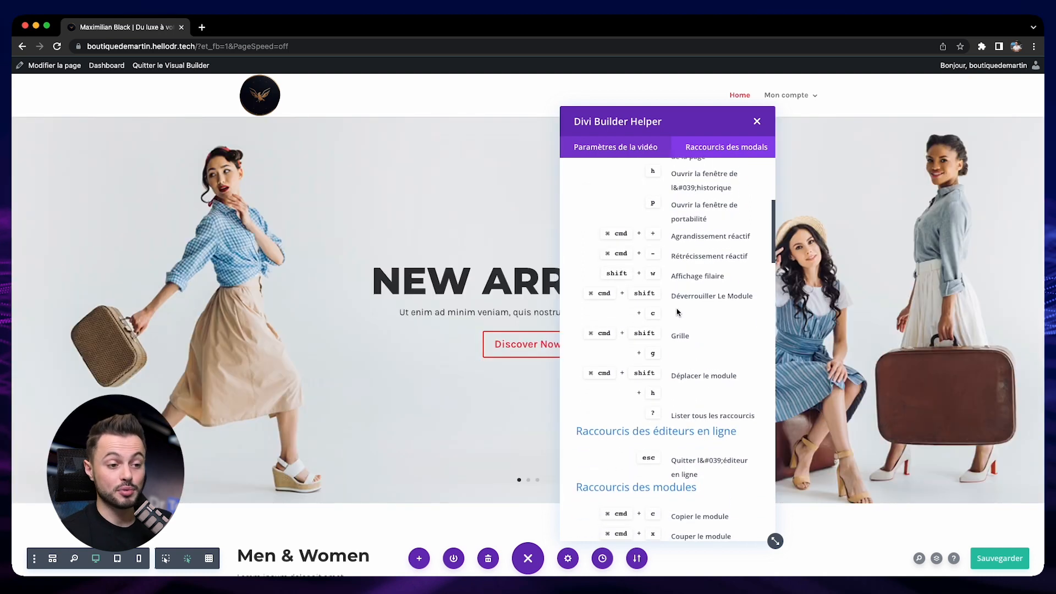
scroll(678, 319, "down", 1)
left_click(755, 125)
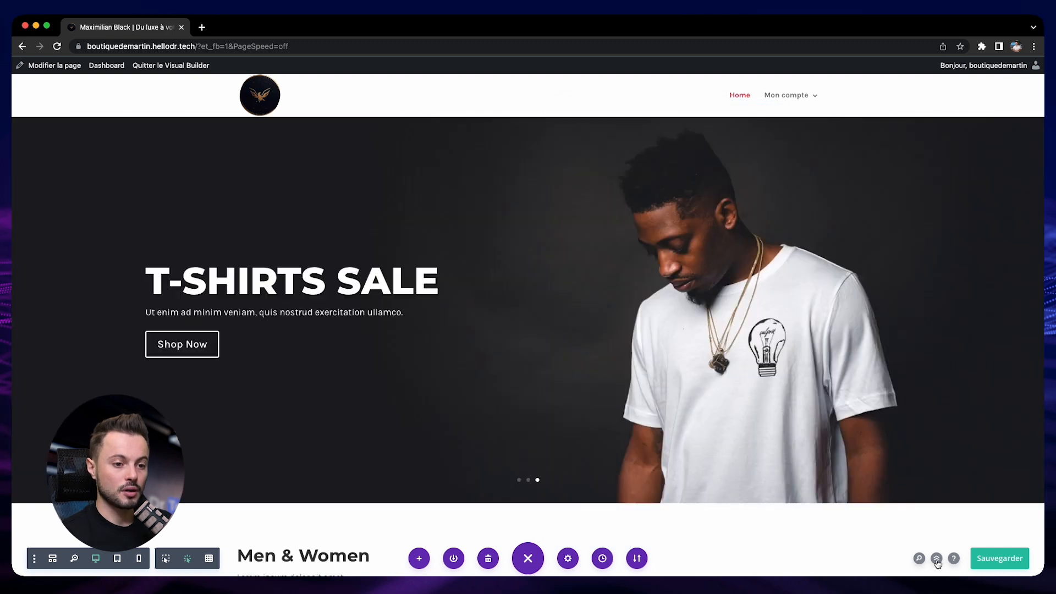
Step: Examine the page's layer structure, expanding the first section, the Shop categories section, its Ligne row and the first Men row
left_click(937, 560)
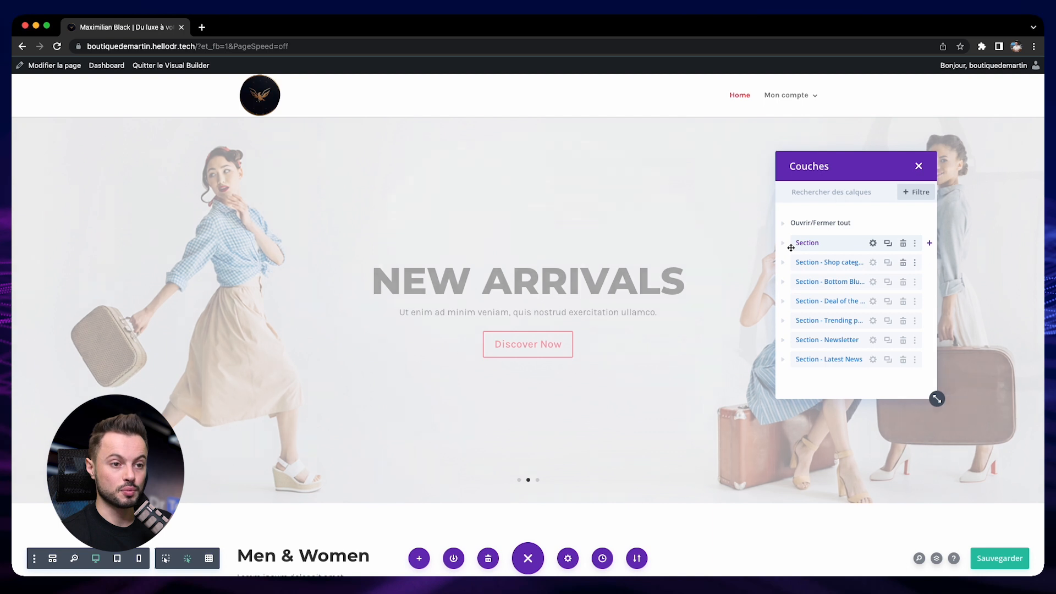
left_click(783, 243)
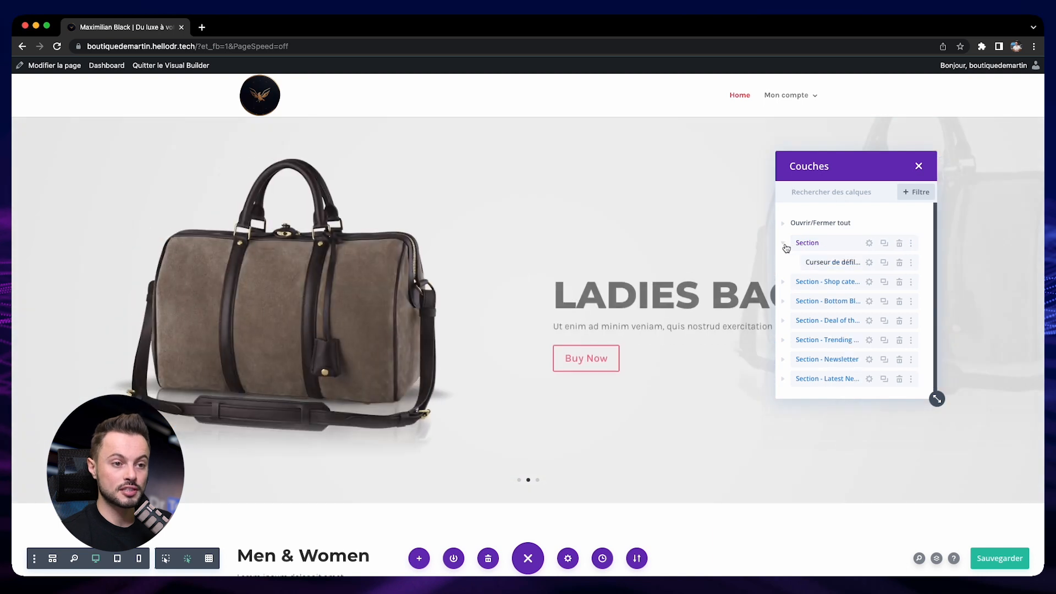
left_click(783, 282)
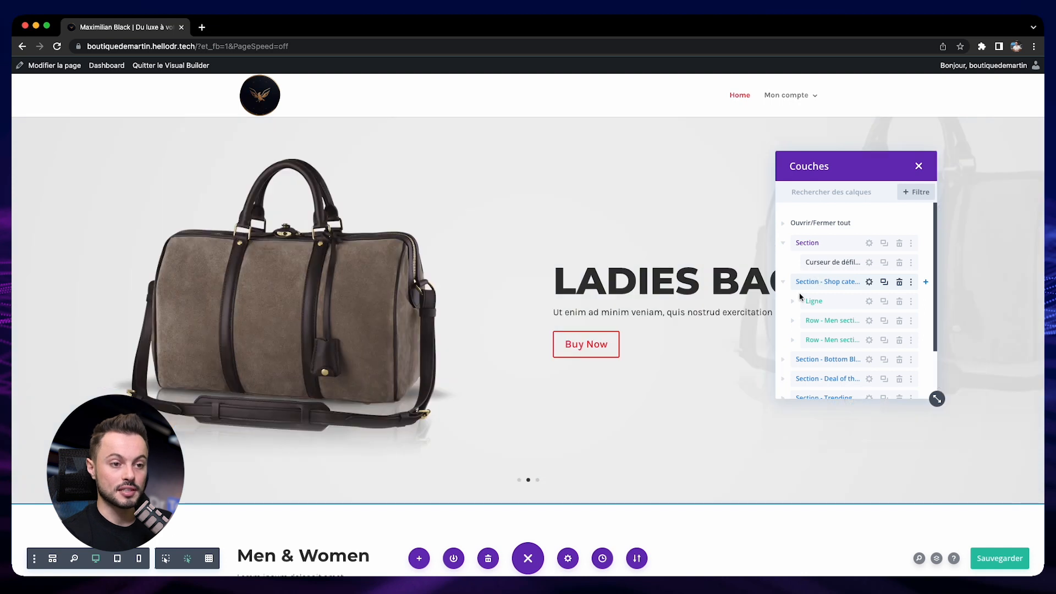
left_click(793, 302)
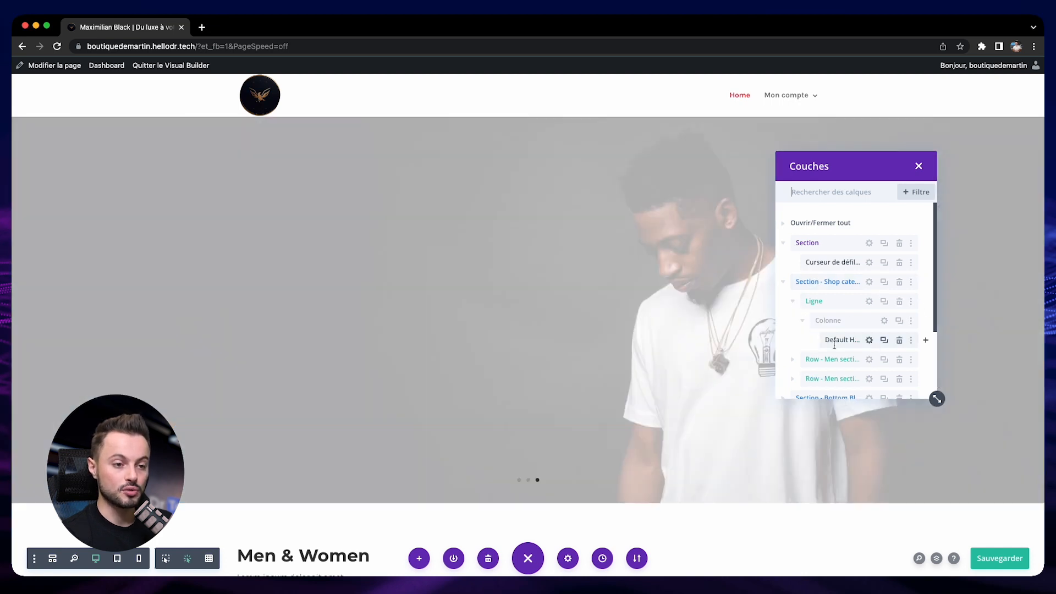
left_click(792, 359)
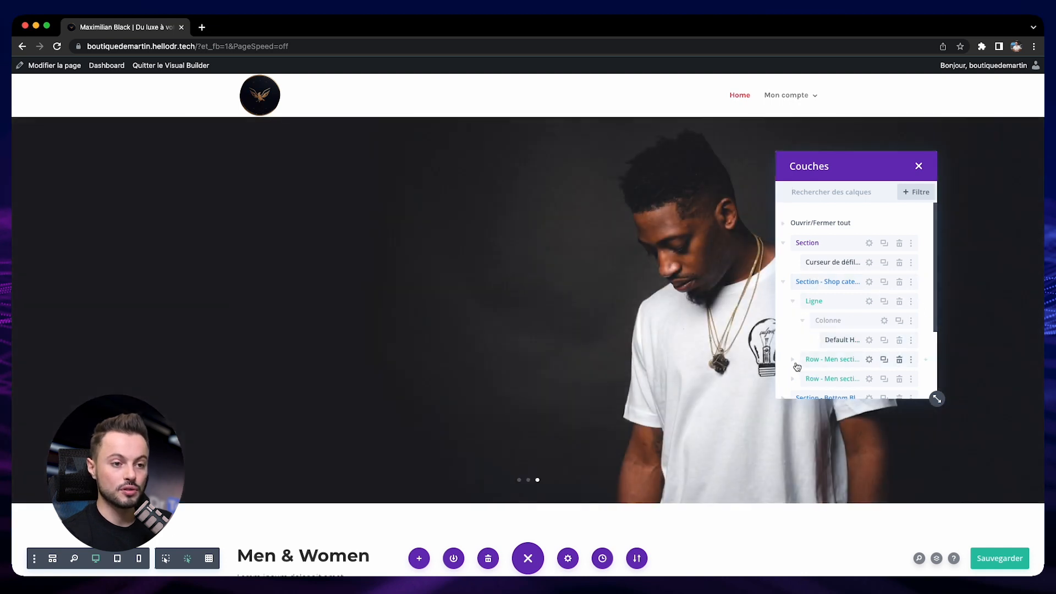
scroll(822, 360, "down", 2)
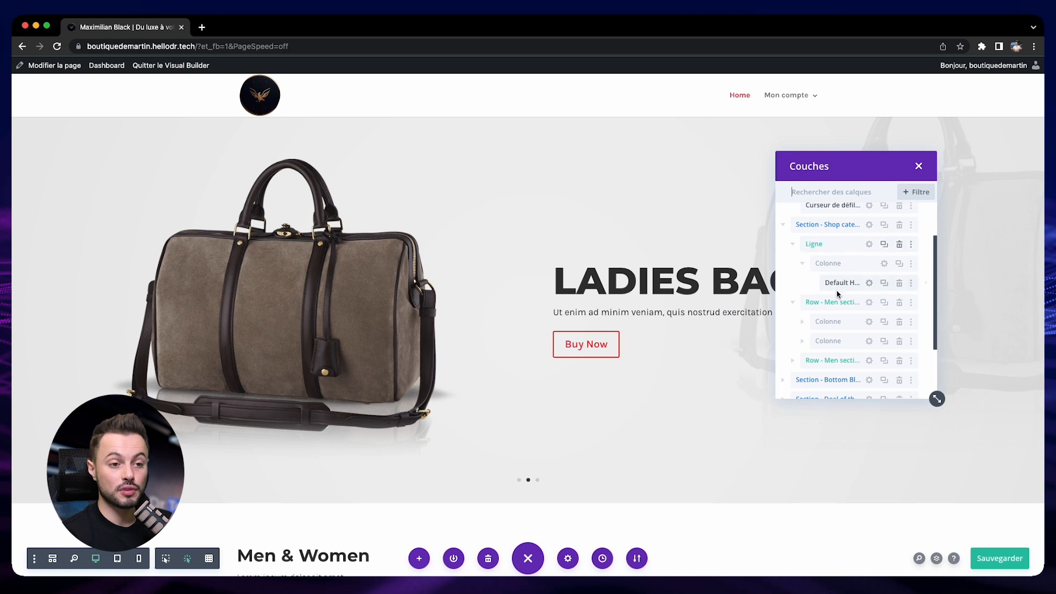
scroll(847, 330, "down", 1)
scroll(862, 339, "up", 1)
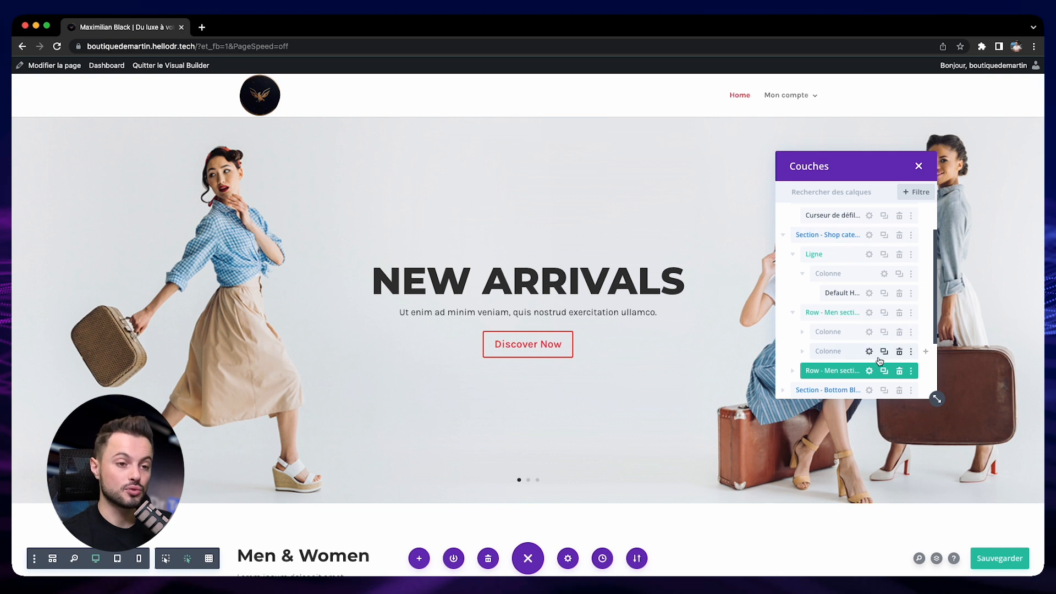
left_click(919, 166)
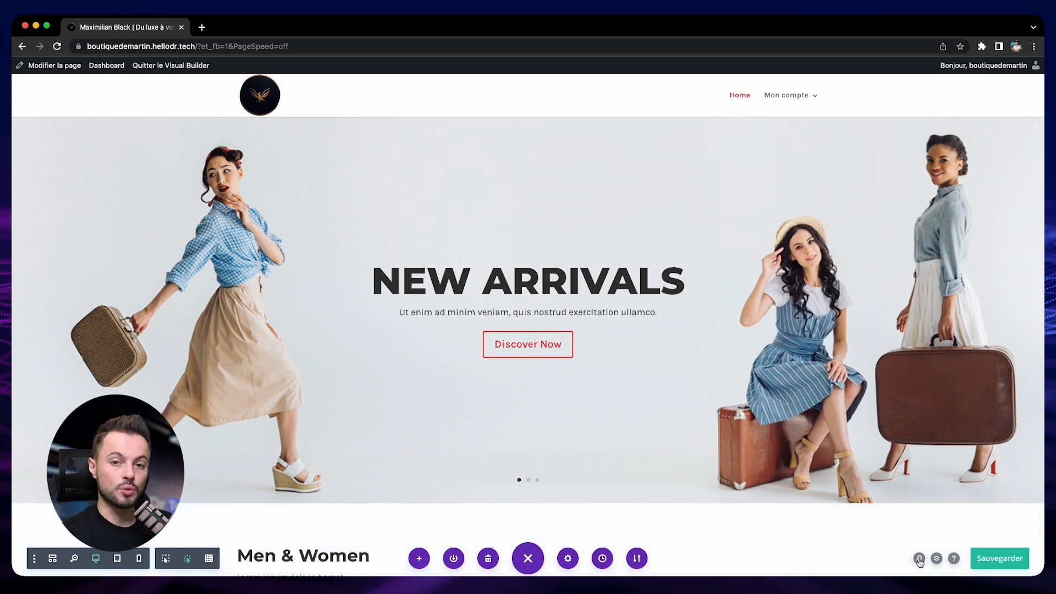
Step: Examine the command categories offered by the builder's quick search and close it
left_click(919, 558)
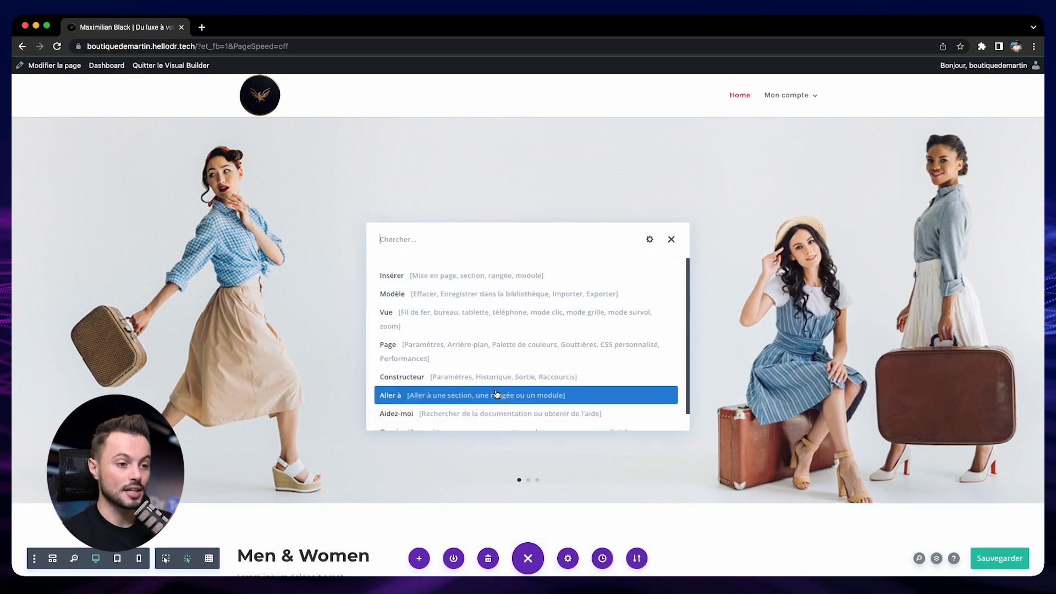
scroll(498, 394, "down", 1)
scroll(495, 391, "up", 1)
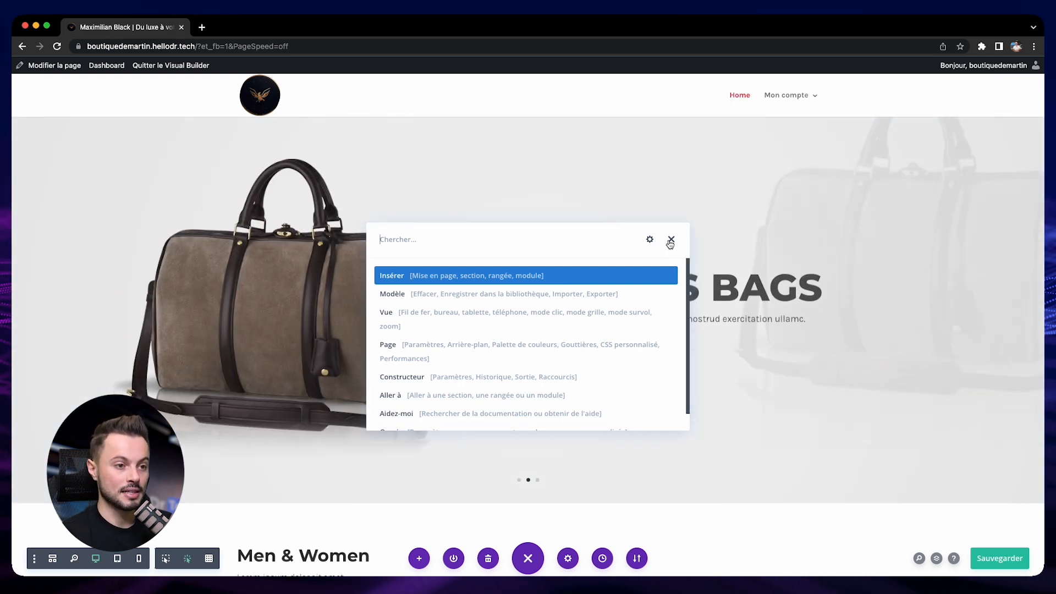
left_click(670, 240)
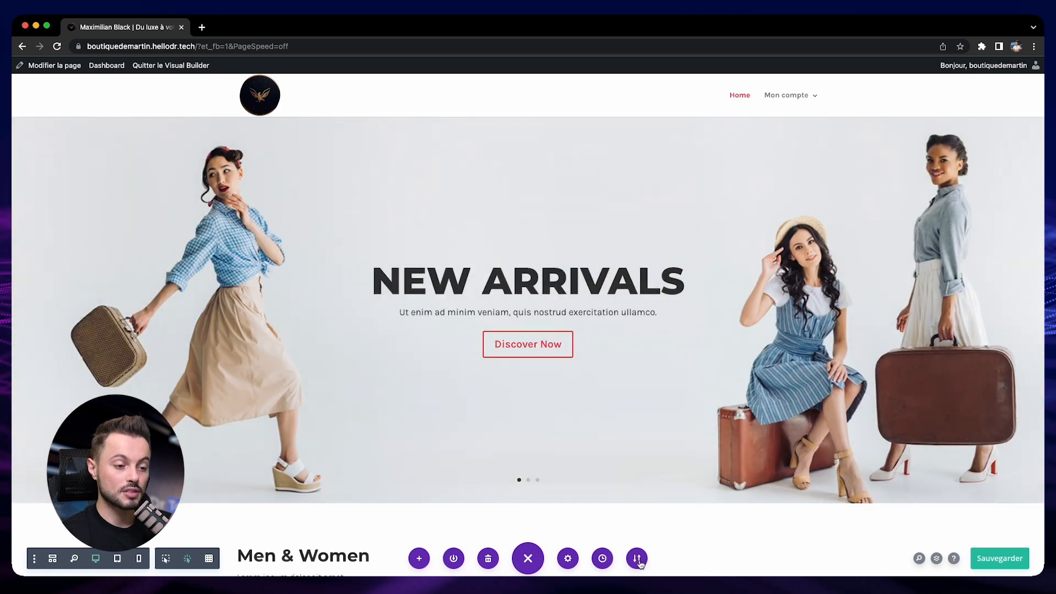
Step: Examine the export and import options for the page's layout and close the dialog
left_click(636, 559)
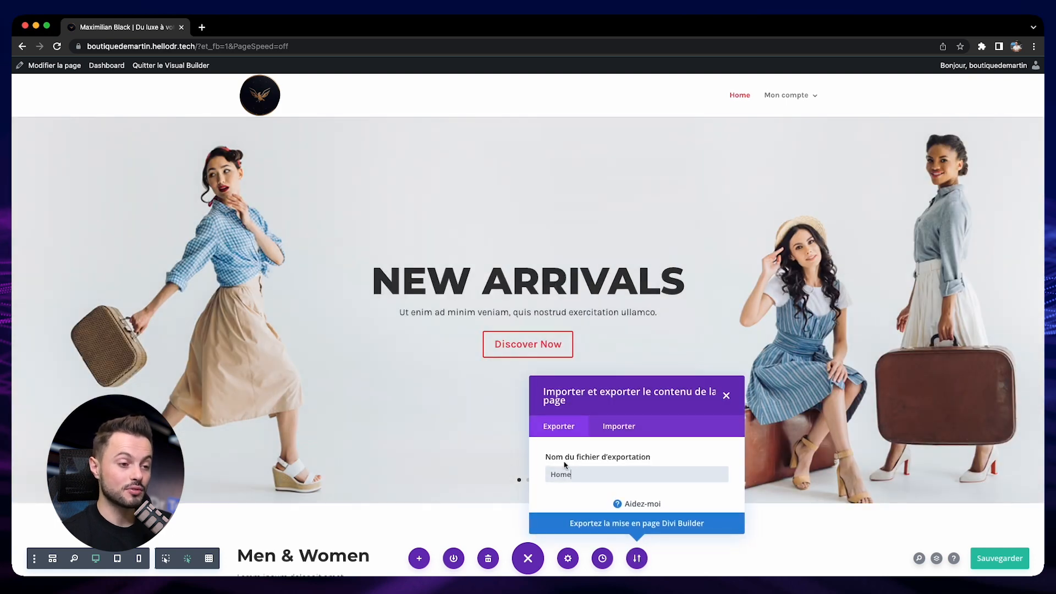
left_click(619, 525)
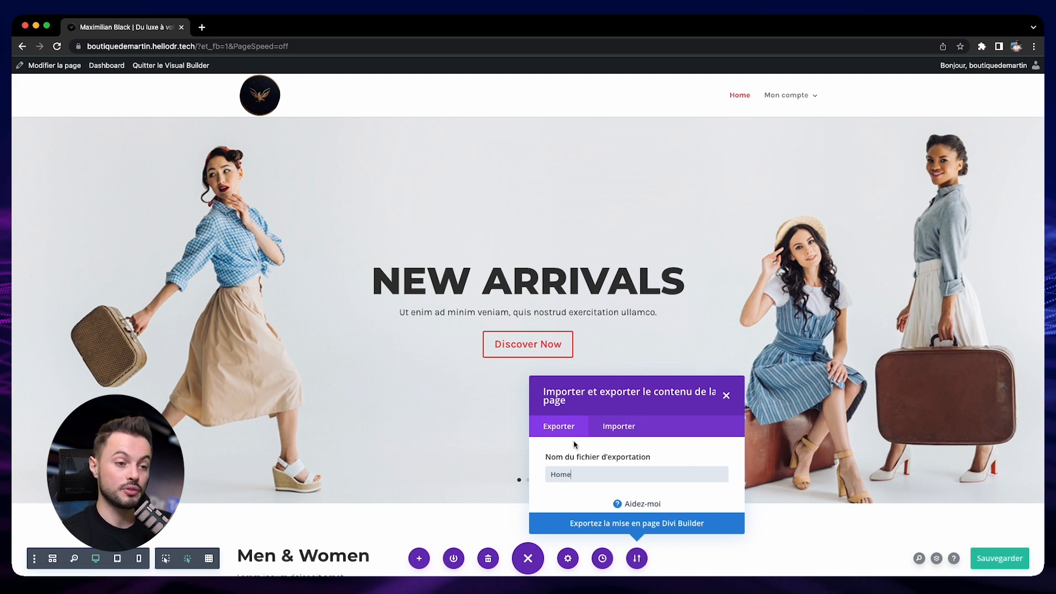
left_click(605, 427)
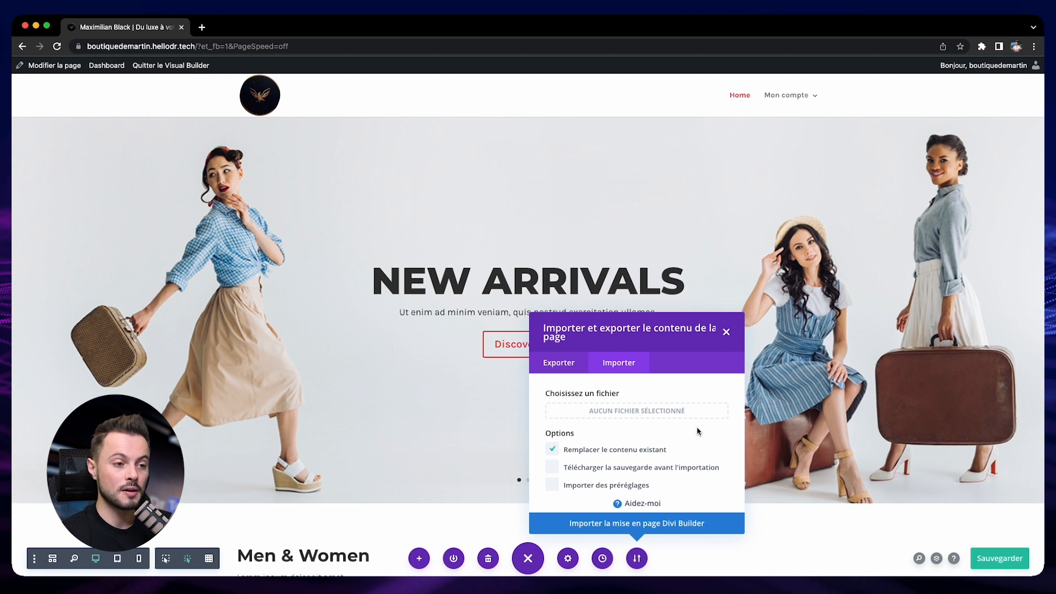
left_click(725, 331)
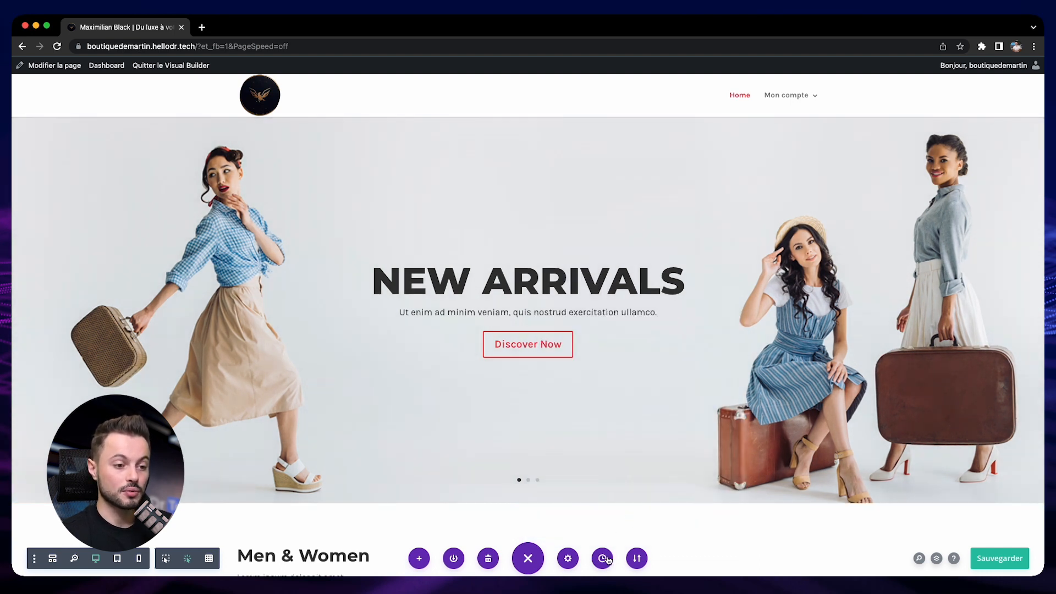
Step: Review the states recorded in the page's editing history and close it
left_click(605, 558)
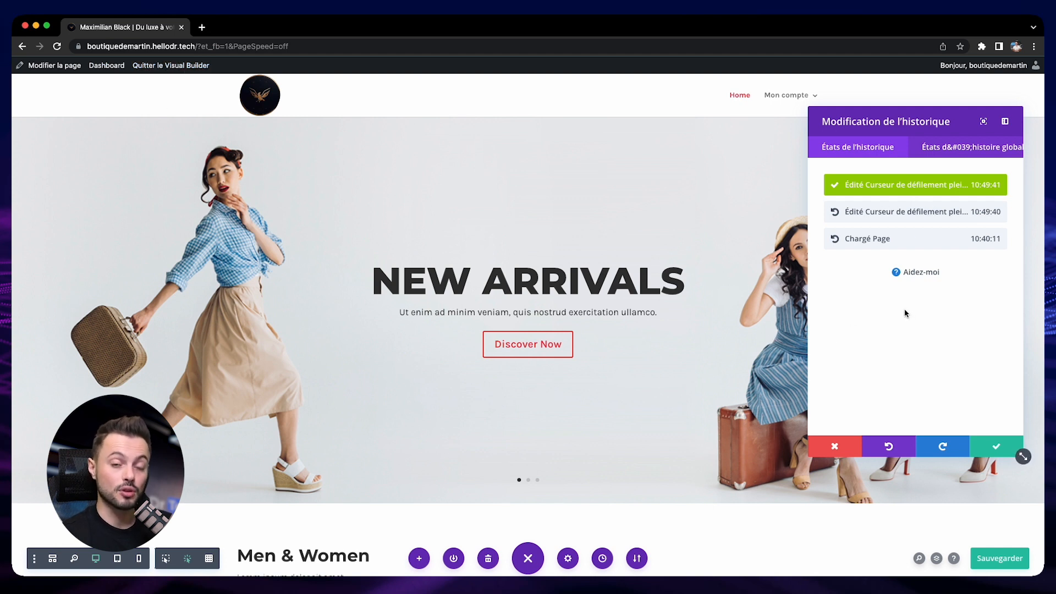
left_click(568, 558)
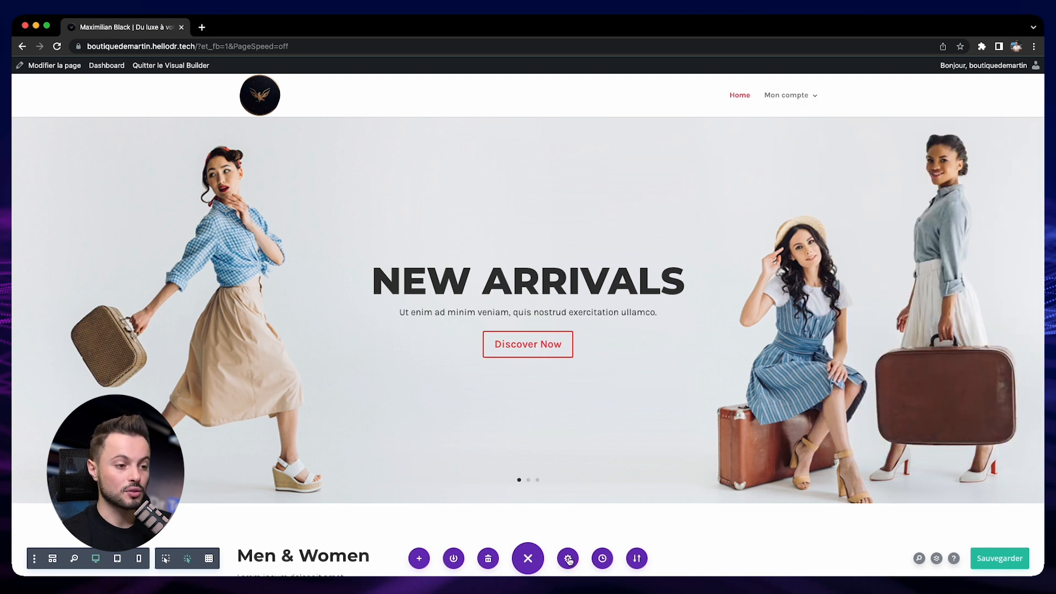
Step: Examine the page settings for Contenu, Design and Avancé, and close them without saving changes
left_click(568, 559)
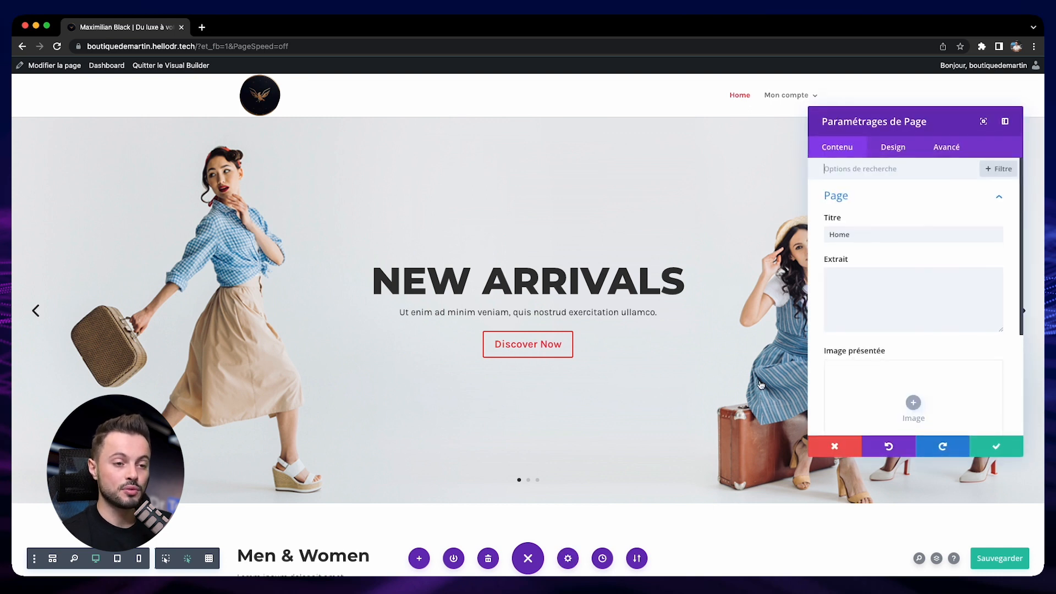
left_click(845, 241)
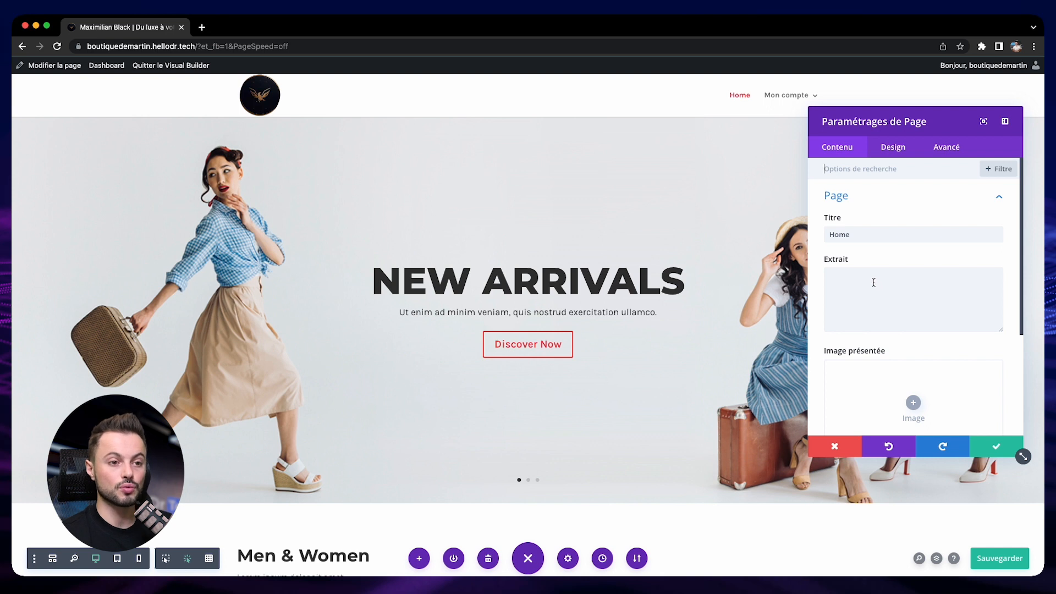
scroll(874, 280, "down", 3)
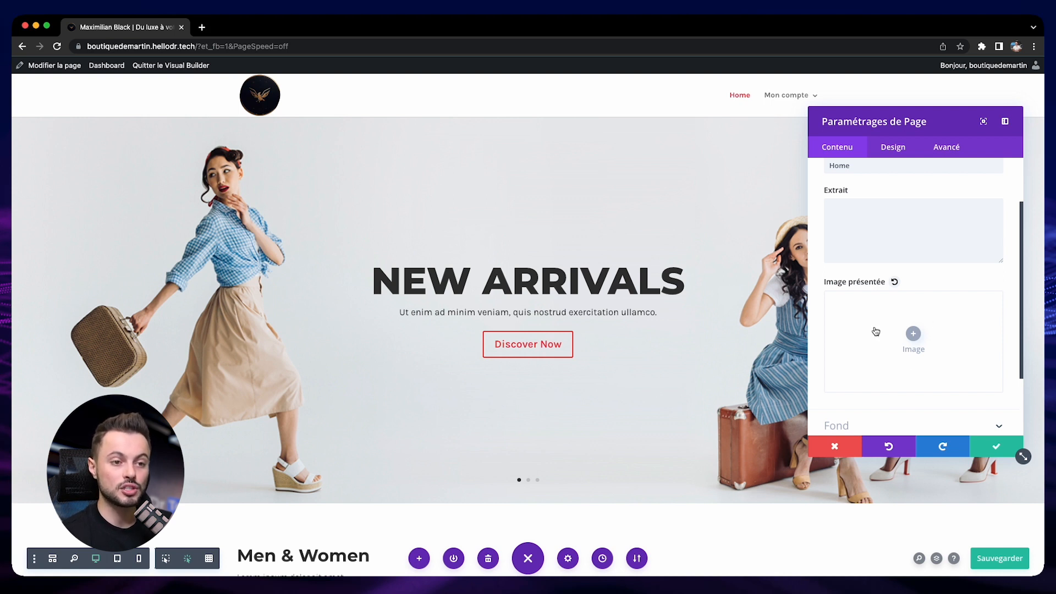
scroll(961, 347, "up", 3)
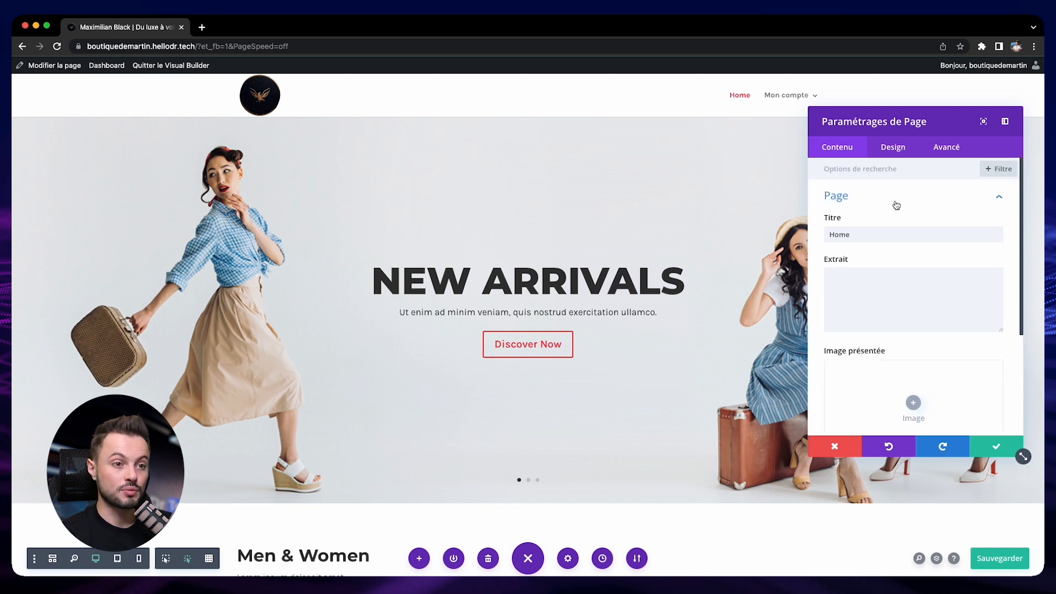
left_click(881, 201)
left_click(898, 156)
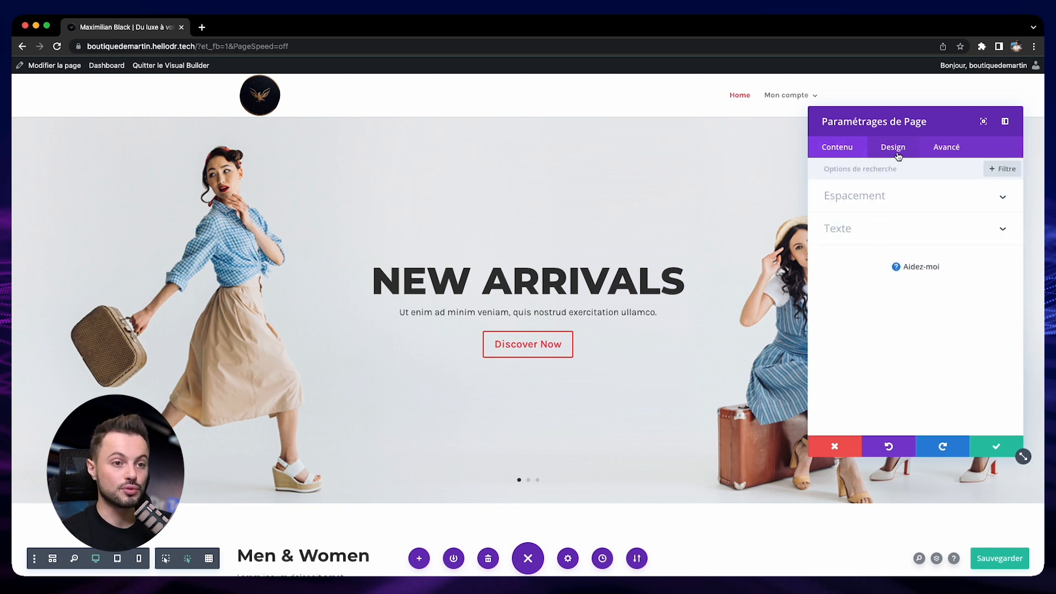
left_click(949, 158)
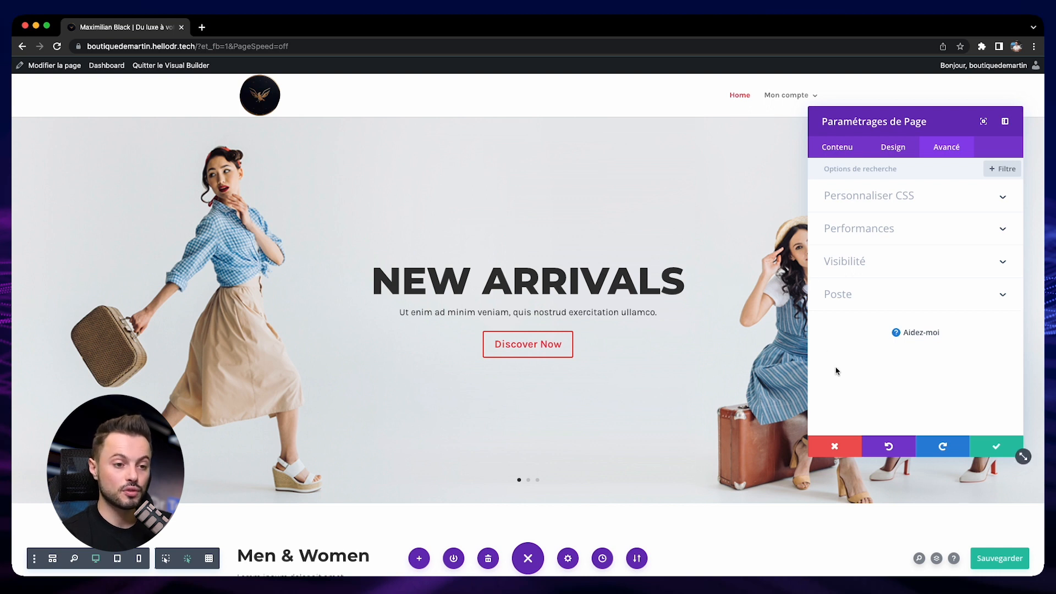
left_click(834, 446)
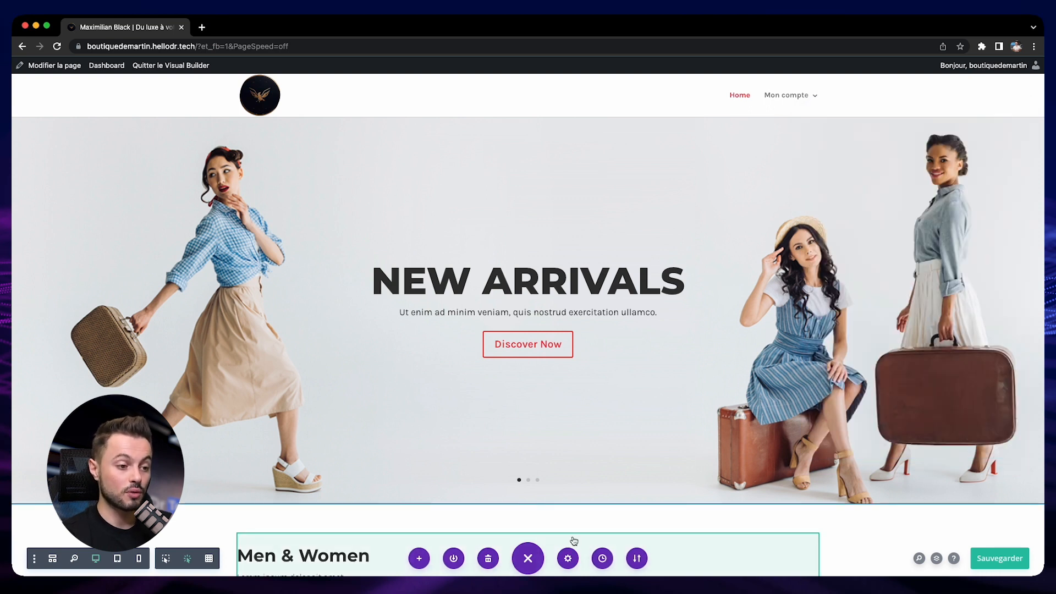
Step: Examine the confirmation for clearing the page layout and the options for saving it to the Divi library, without applying either
left_click(527, 558)
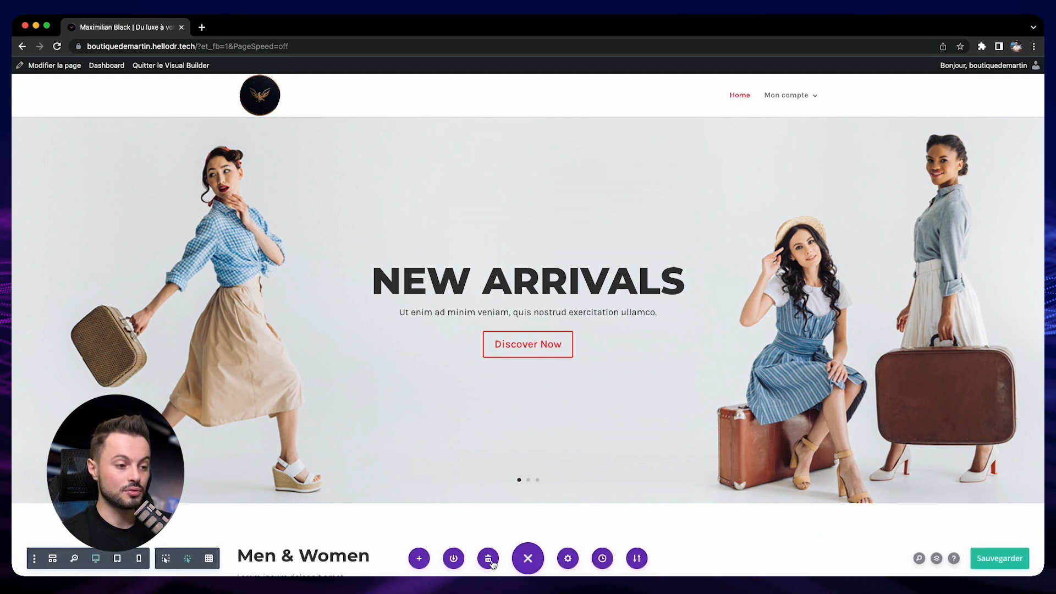
left_click(488, 560)
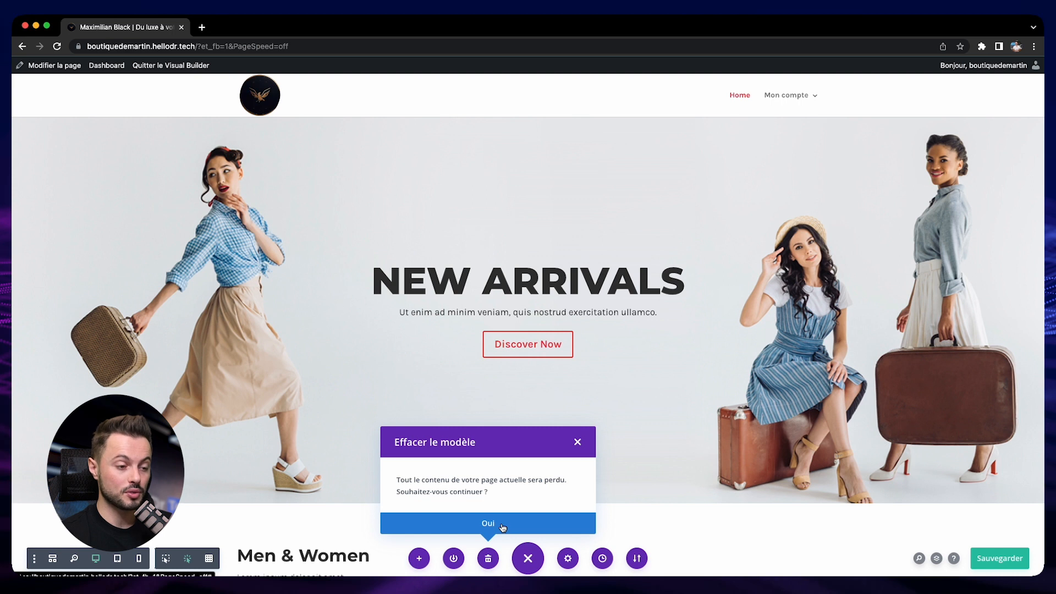
left_click(587, 443)
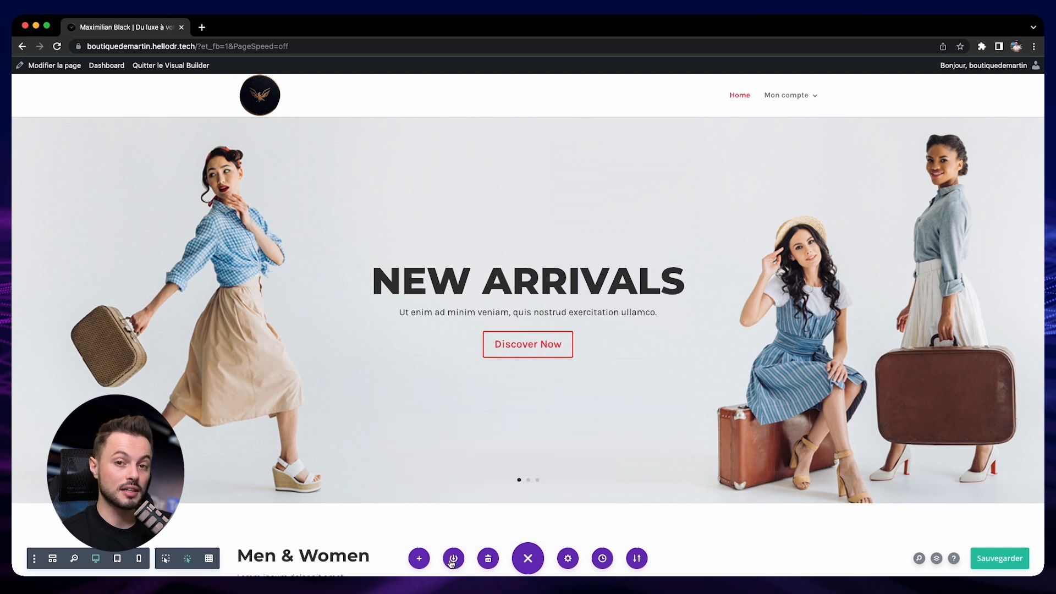
left_click(453, 559)
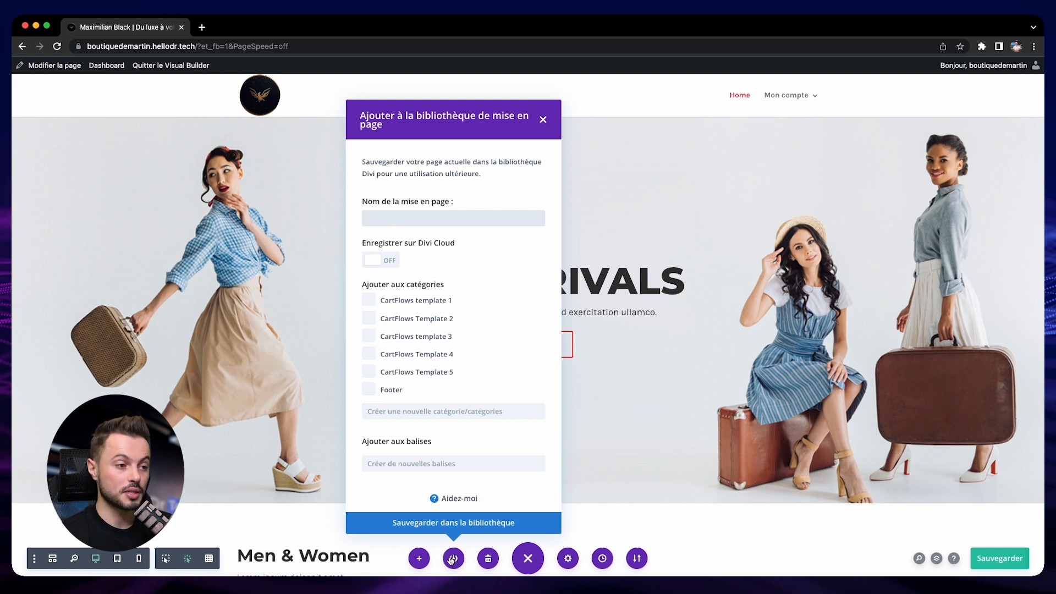
left_click(451, 559)
Step: Open the predefined layouts for loading from the library, preview the Esthetician pack's Pricing page, and return to the pack list
left_click(418, 556)
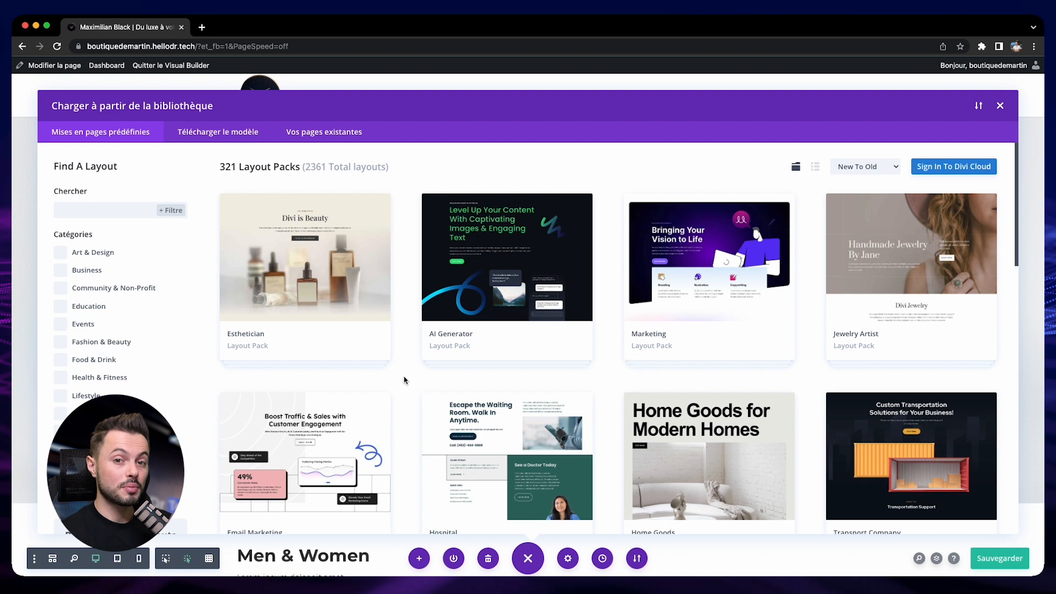
left_click_drag(219, 166, 294, 165)
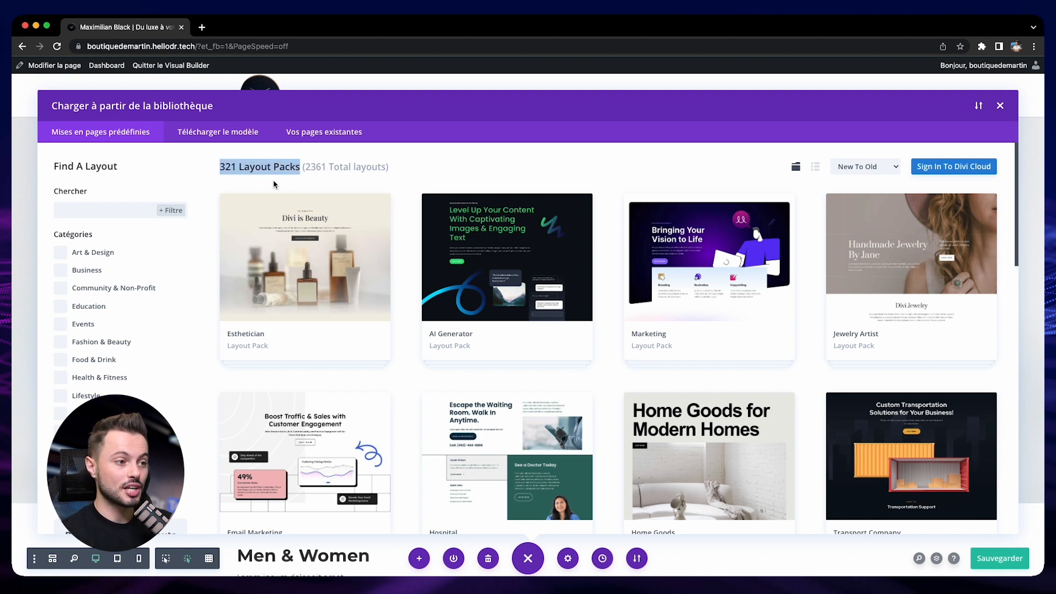
left_click(307, 245)
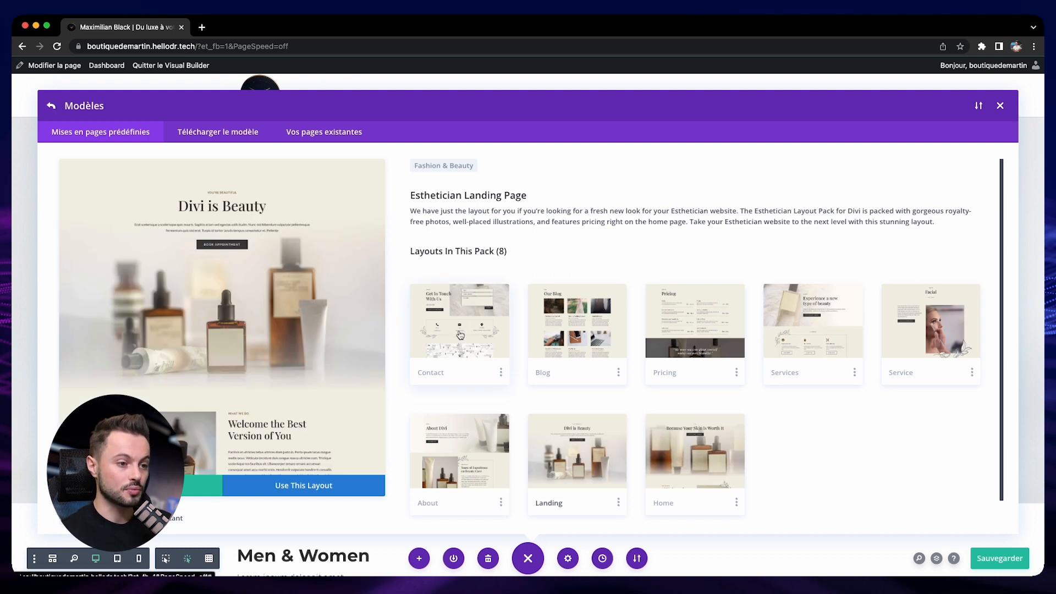
left_click(671, 334)
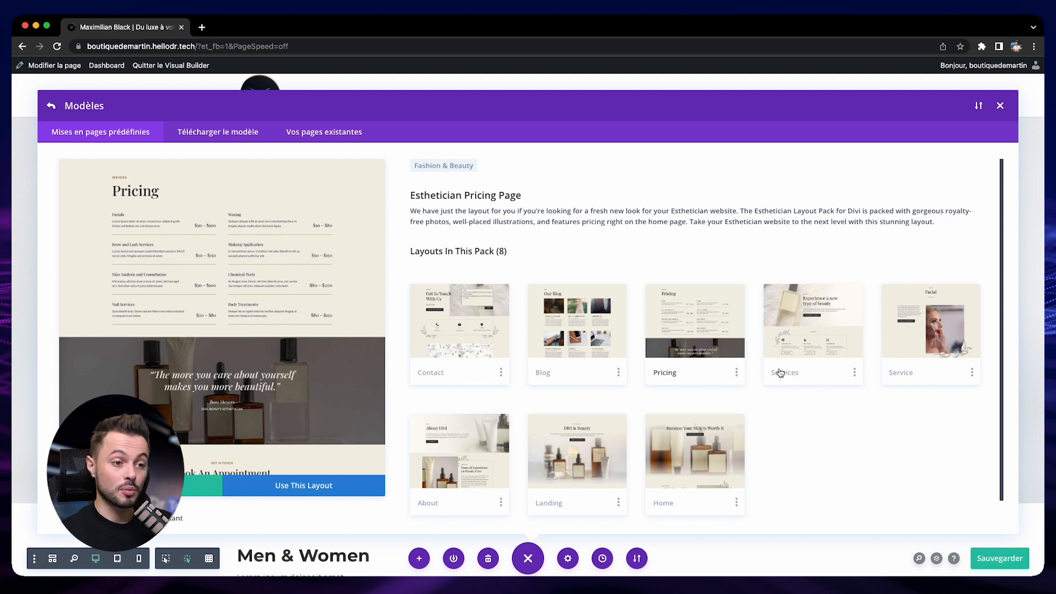
left_click(51, 106)
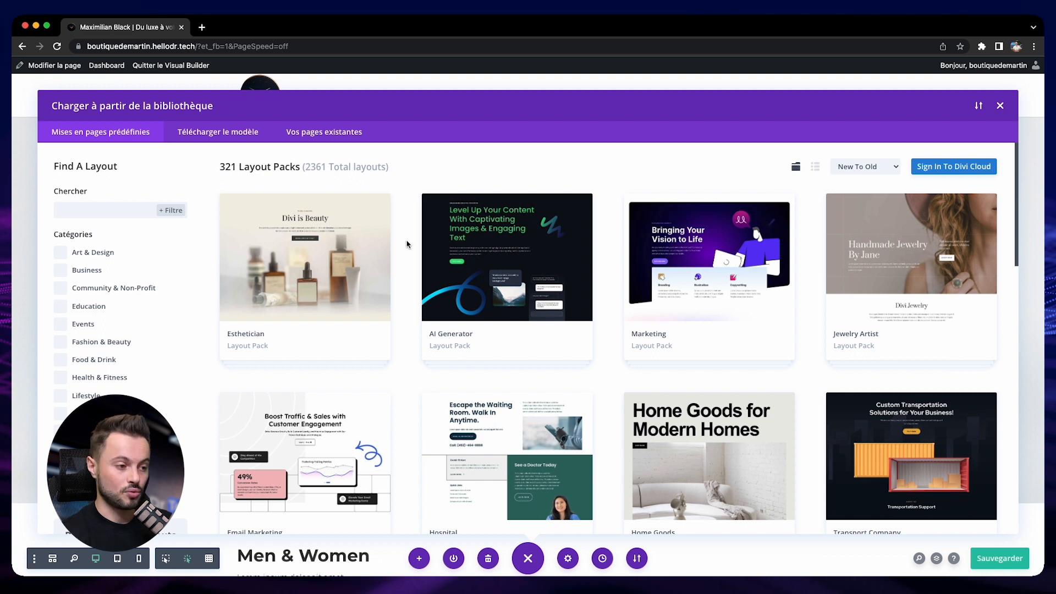
Step: Browse the predefined layout packs, preview the Esthetician pack's Contact page, and return to the list
scroll(426, 286, "down", 3)
scroll(427, 285, "down", 7)
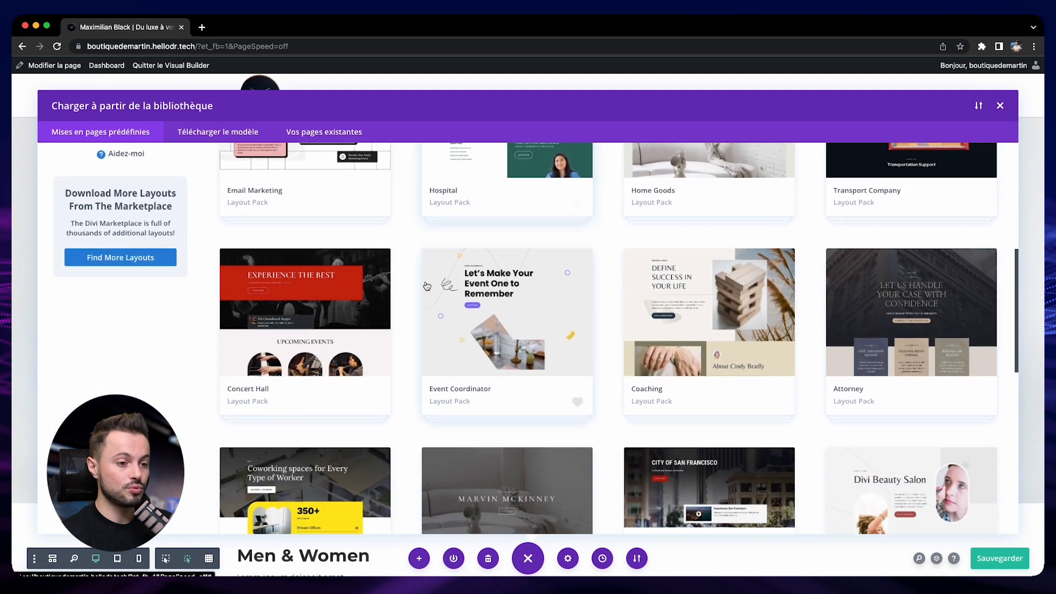
scroll(406, 281, "down", 2)
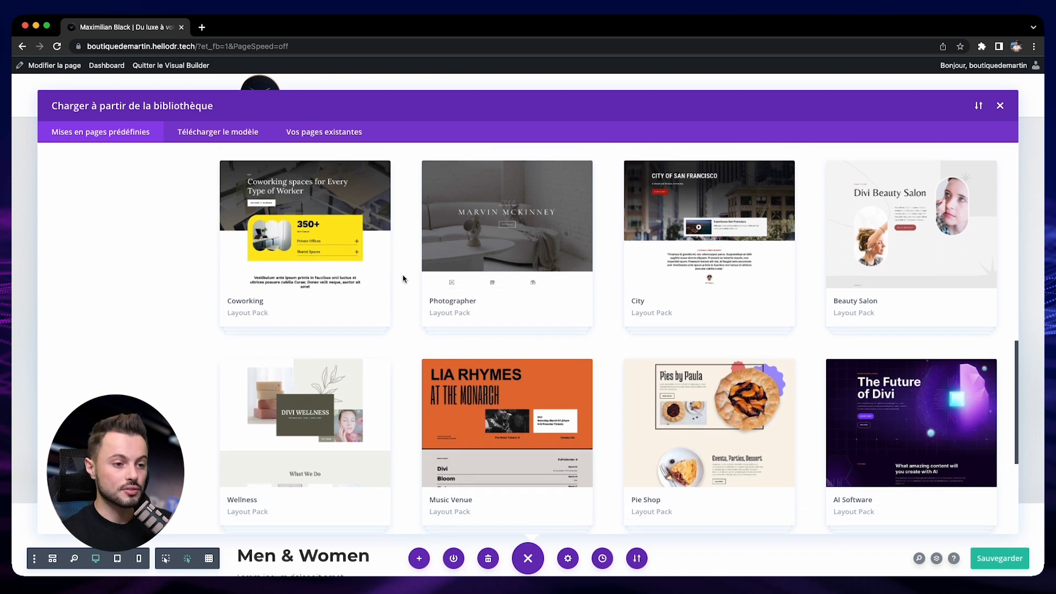
scroll(405, 282, "down", 3)
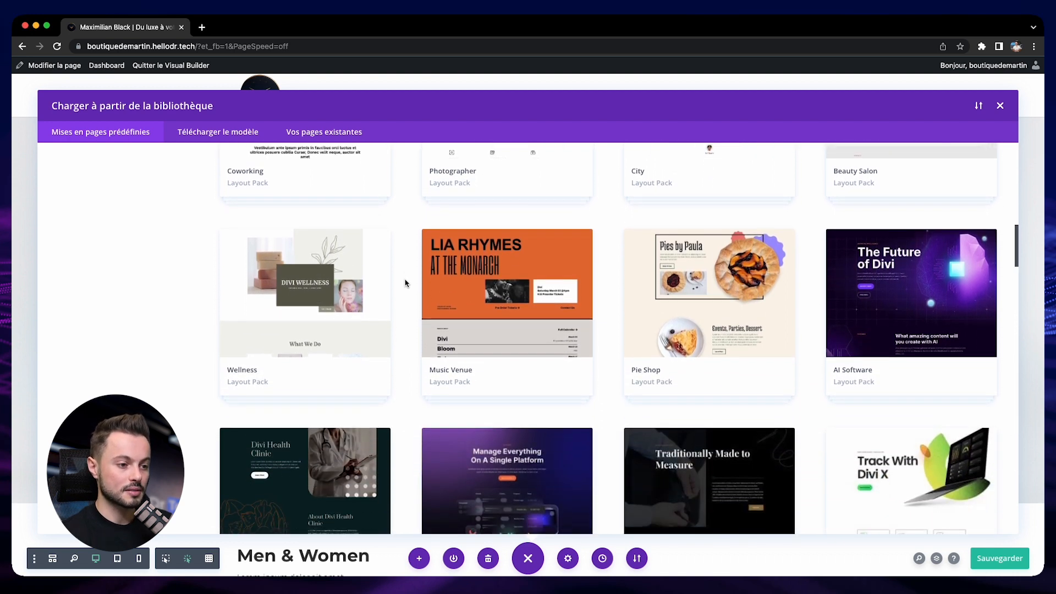
scroll(406, 283, "up", 15)
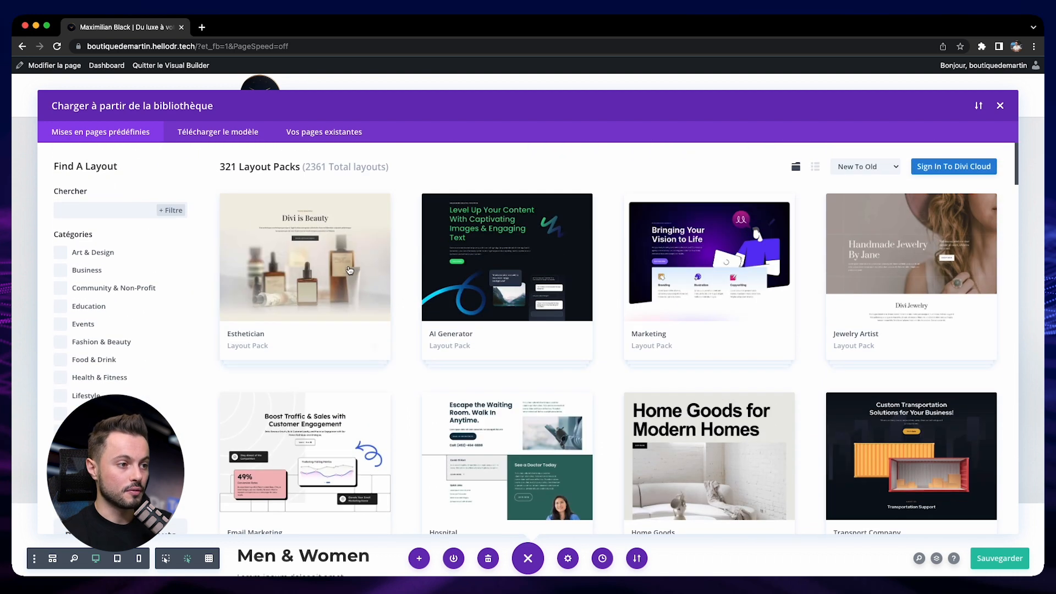
left_click(349, 270)
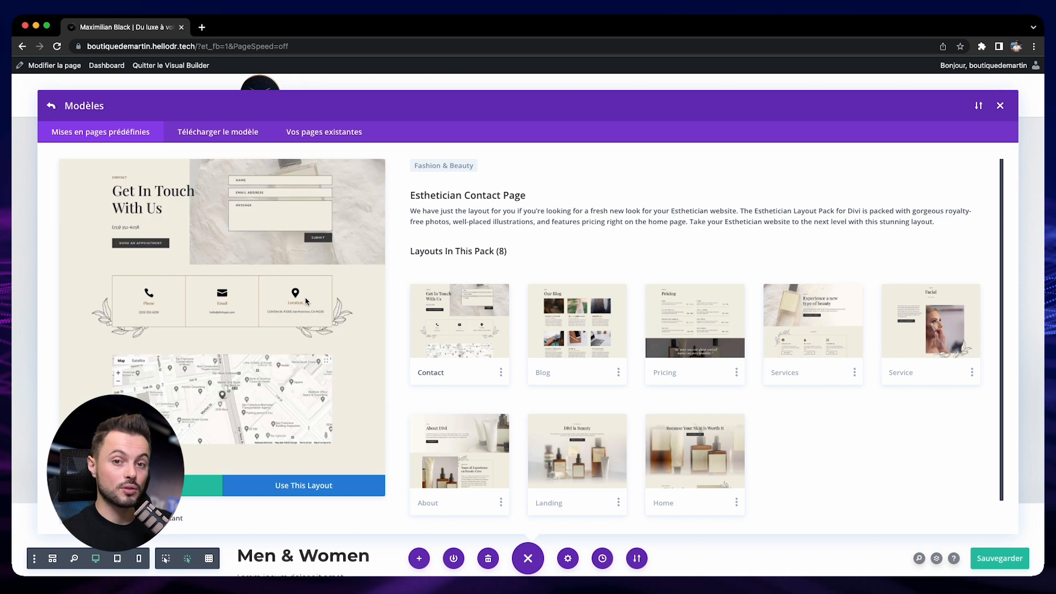
left_click(51, 108)
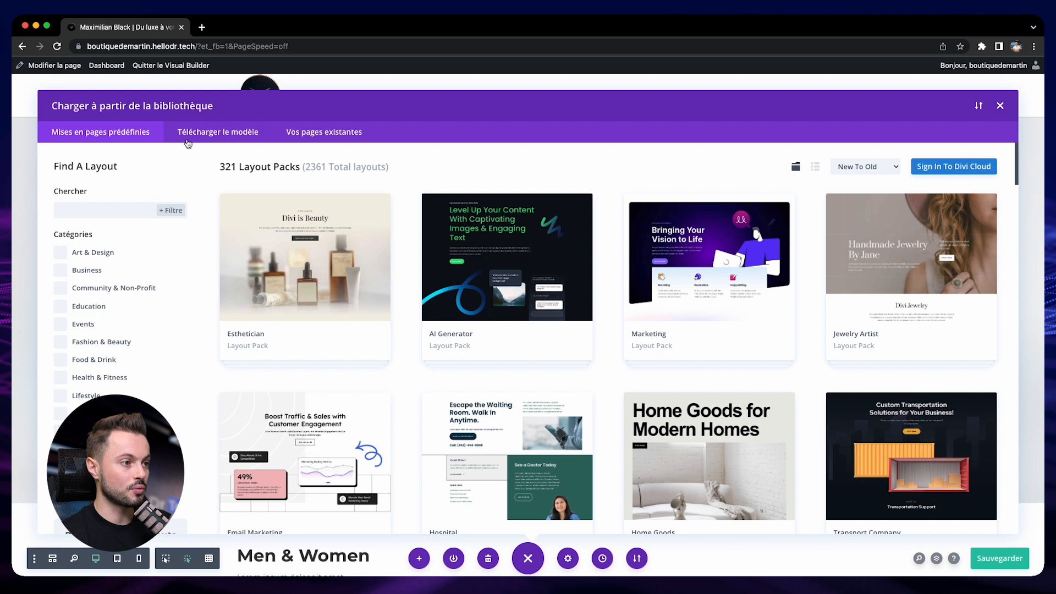
Step: Preview the saved layout Thank You 5 and the existing Blog page, and close the library without loading either
left_click(205, 137)
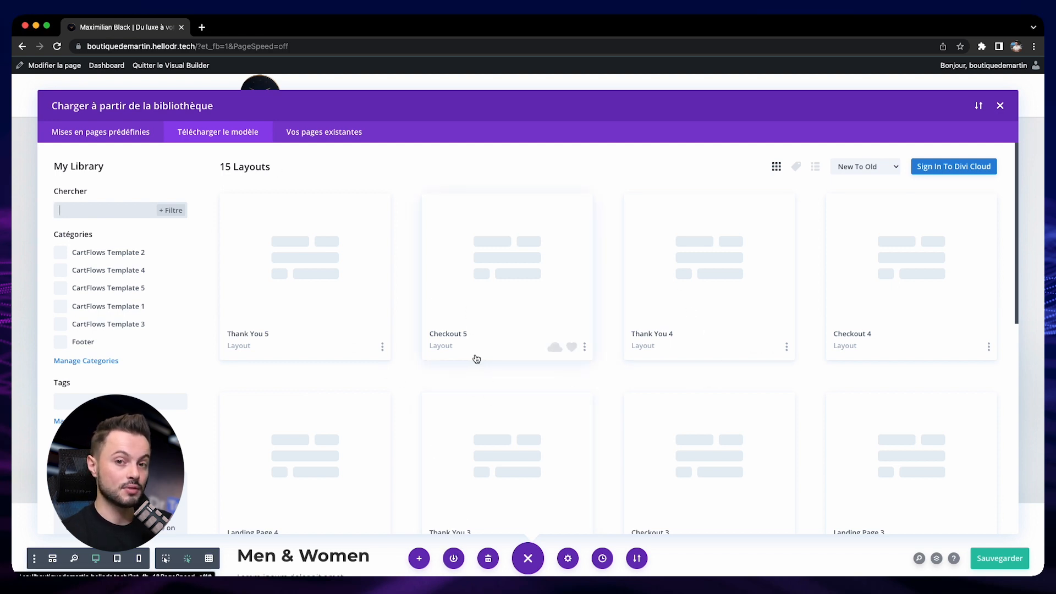
left_click(278, 270)
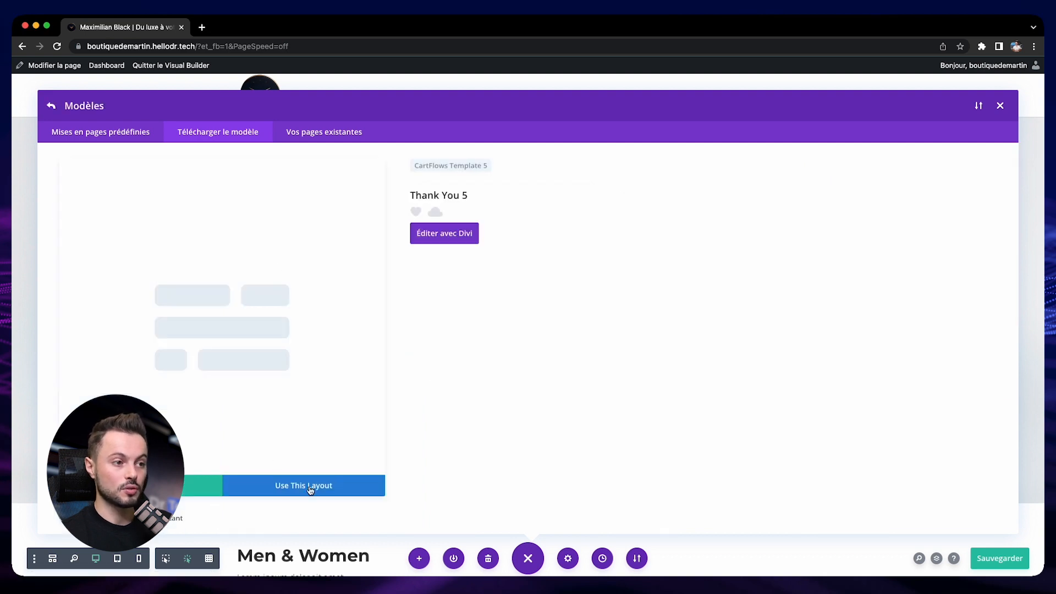
left_click(332, 137)
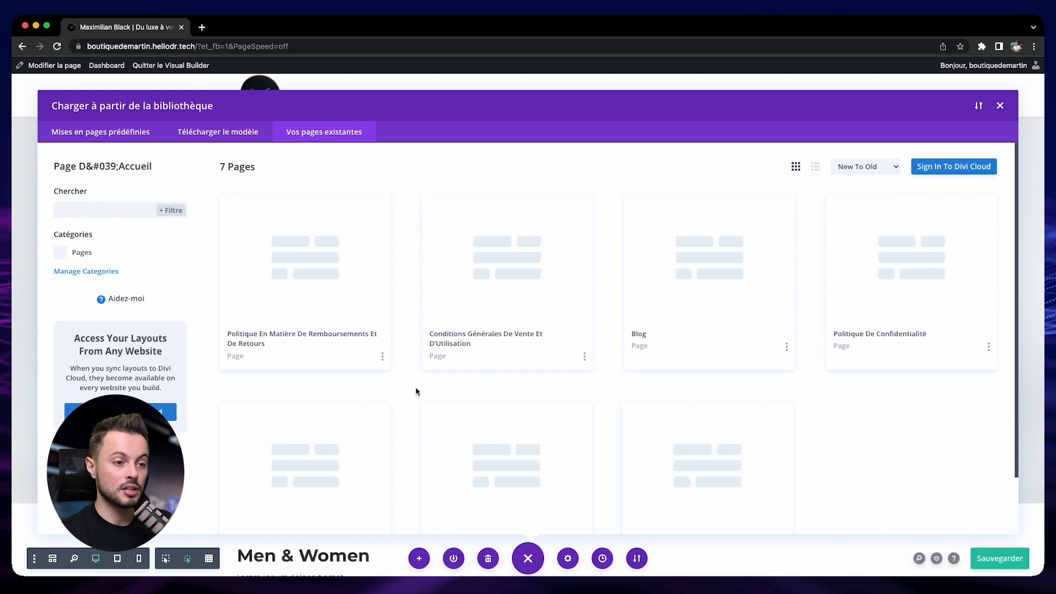
left_click(686, 292)
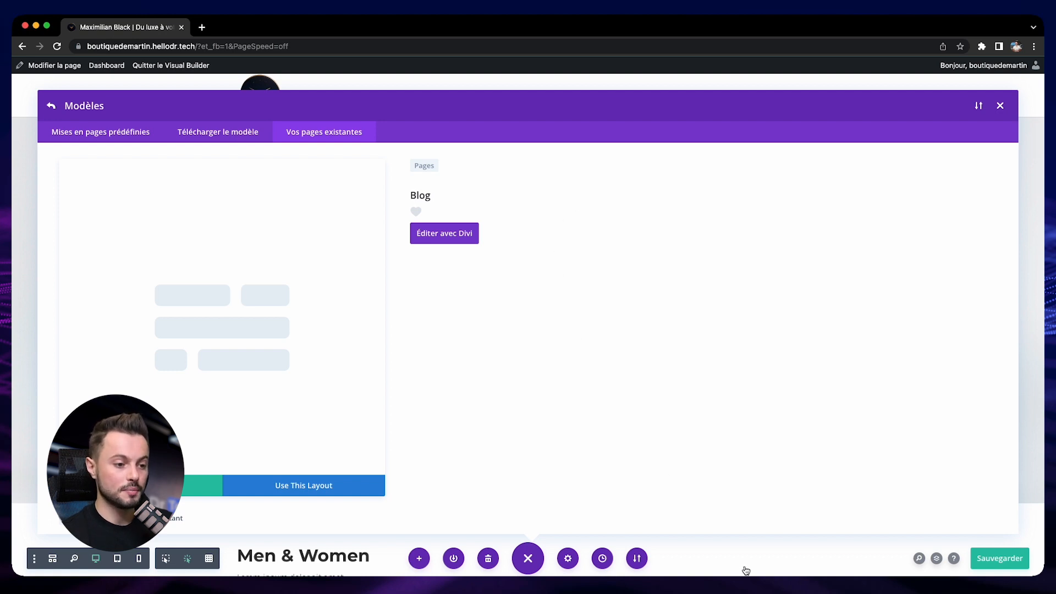
left_click(1000, 108)
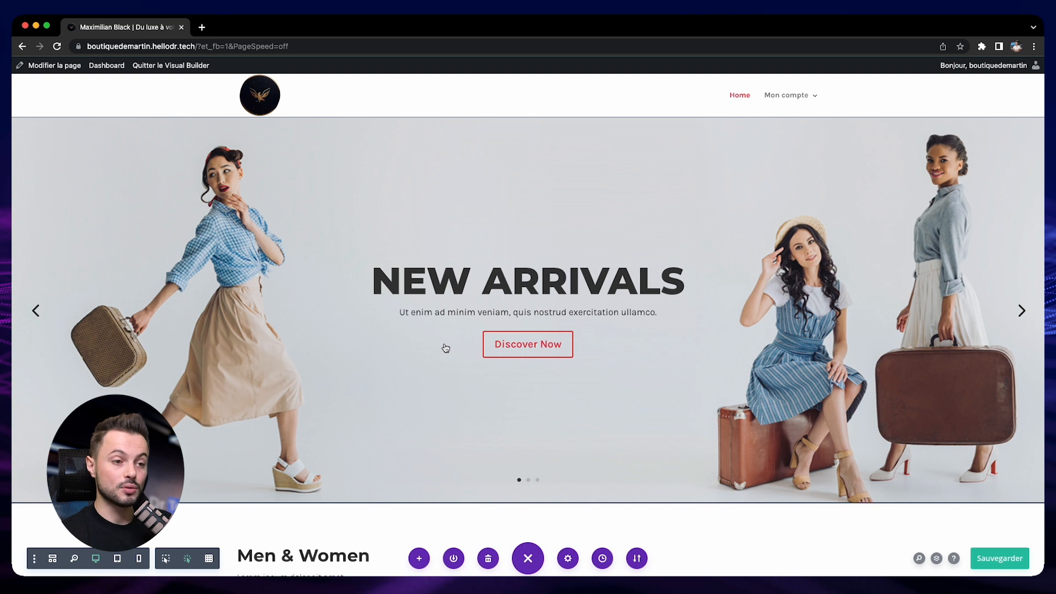
Step: Examine the section, row and module controls on the New Arrivals slider and the Men & Women heading in hover mode
mouse_move(552, 243)
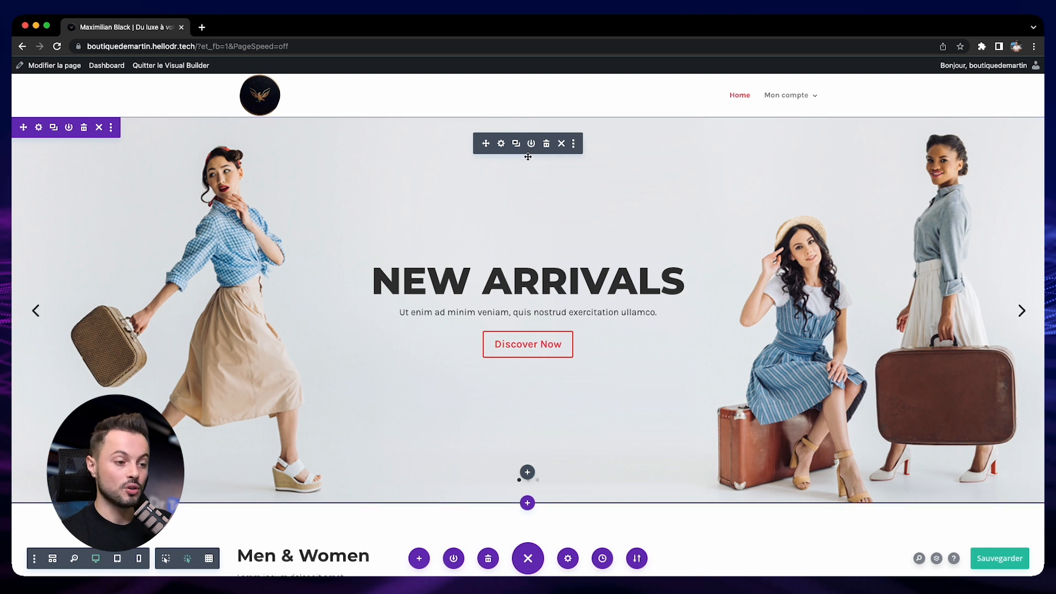
scroll(471, 189, "down", 5)
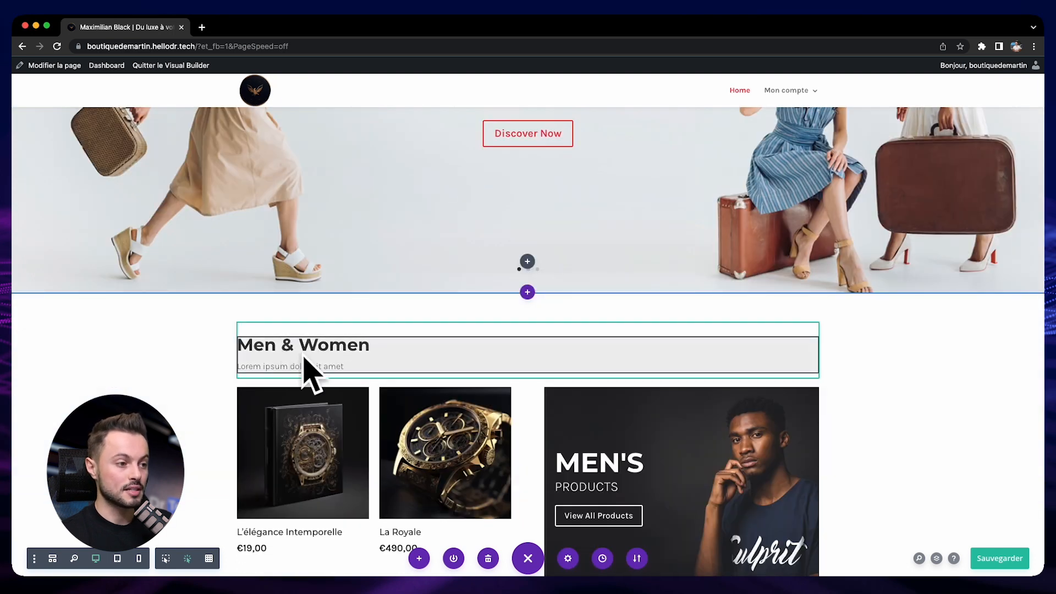
mouse_move(382, 354)
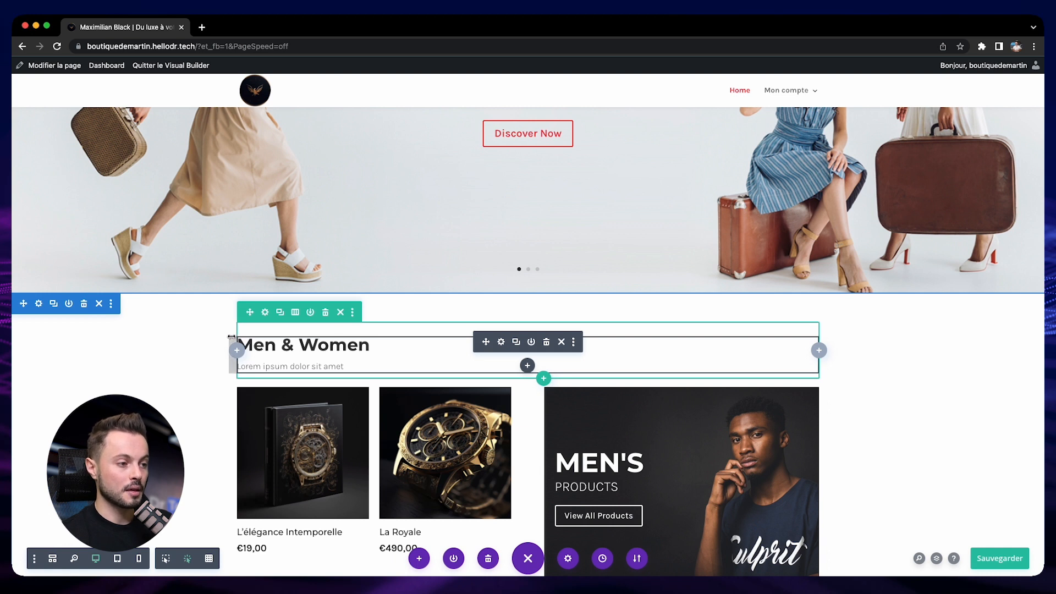
Step: Compare how the click and grid interaction modes show the page's element controls, and switch back to hover mode
left_click(167, 559)
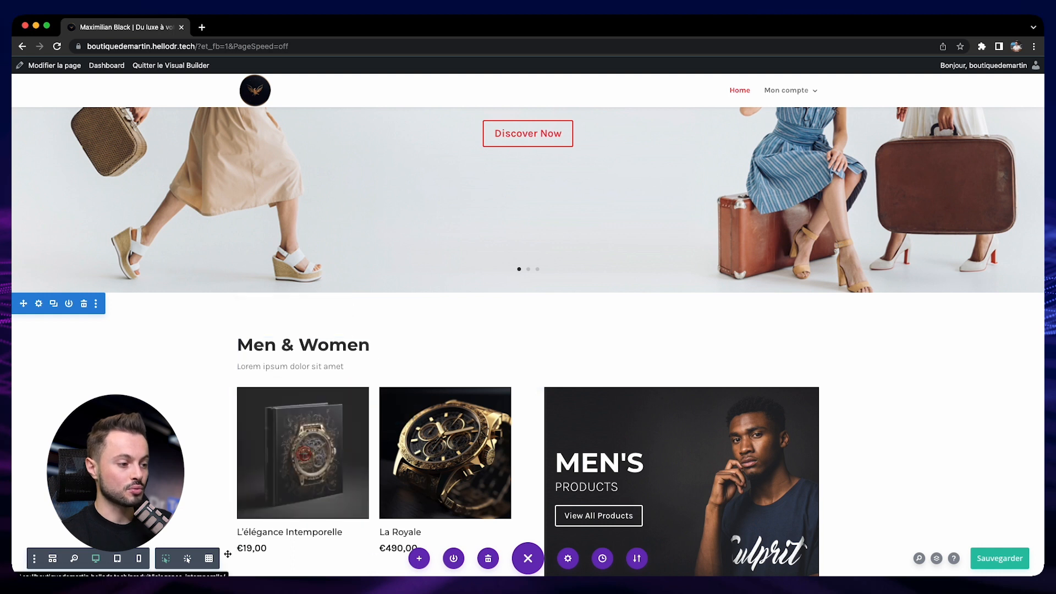
left_click(209, 559)
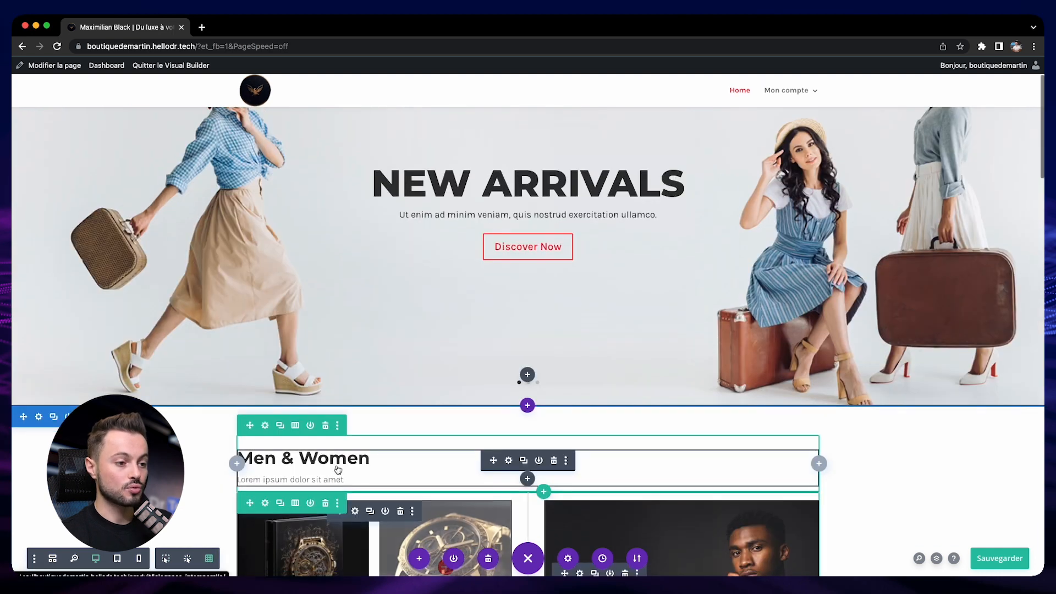
scroll(336, 437, "up", 3)
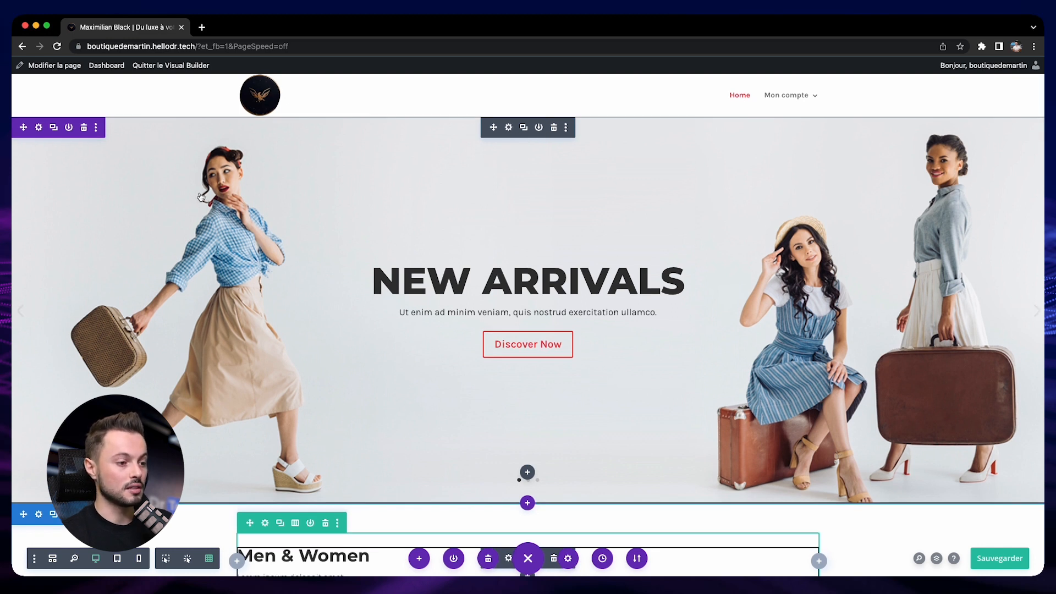
scroll(365, 381, "down", 2)
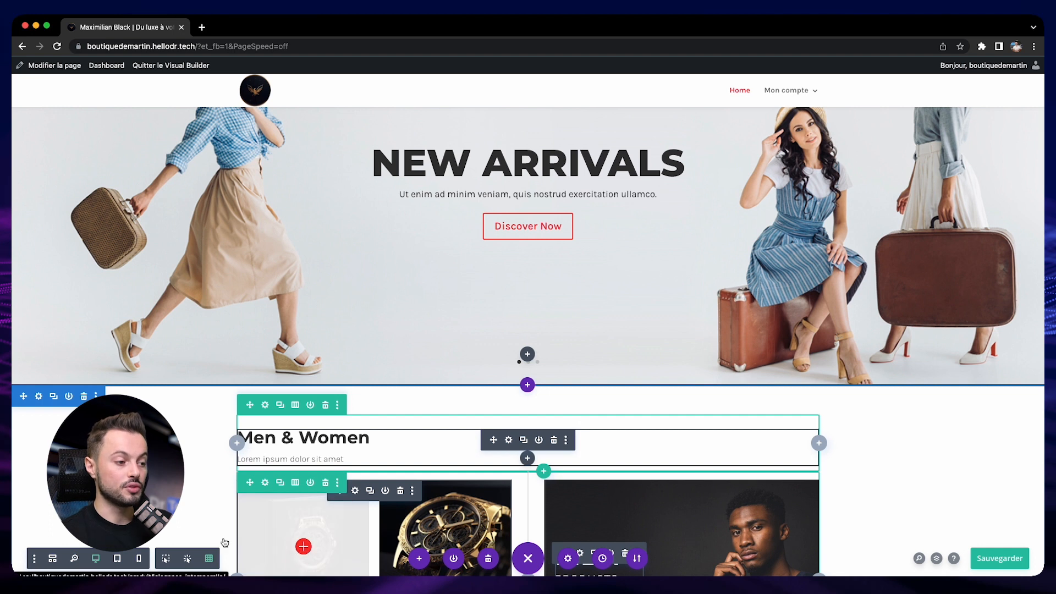
left_click(182, 560)
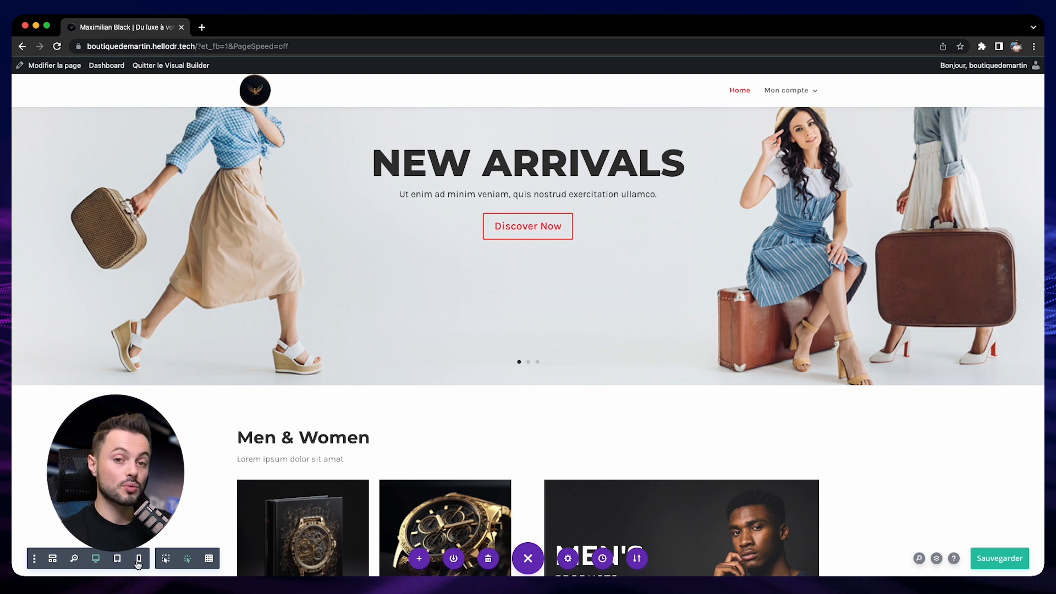
Step: Preview the home page in the desktop, tablet and phone views, reviewing the product sections at phone width
left_click(96, 558)
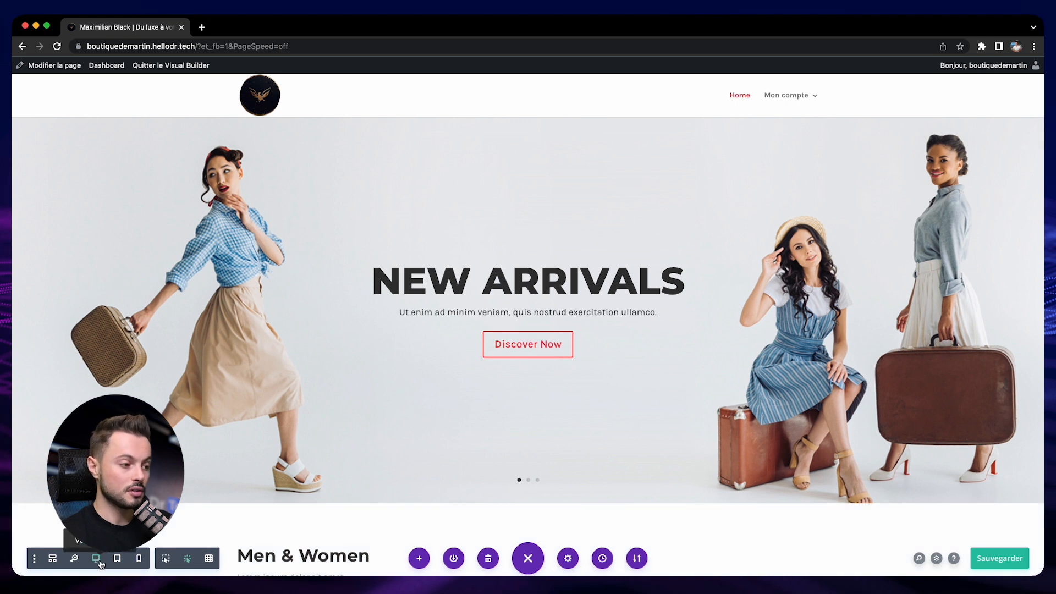
left_click(117, 559)
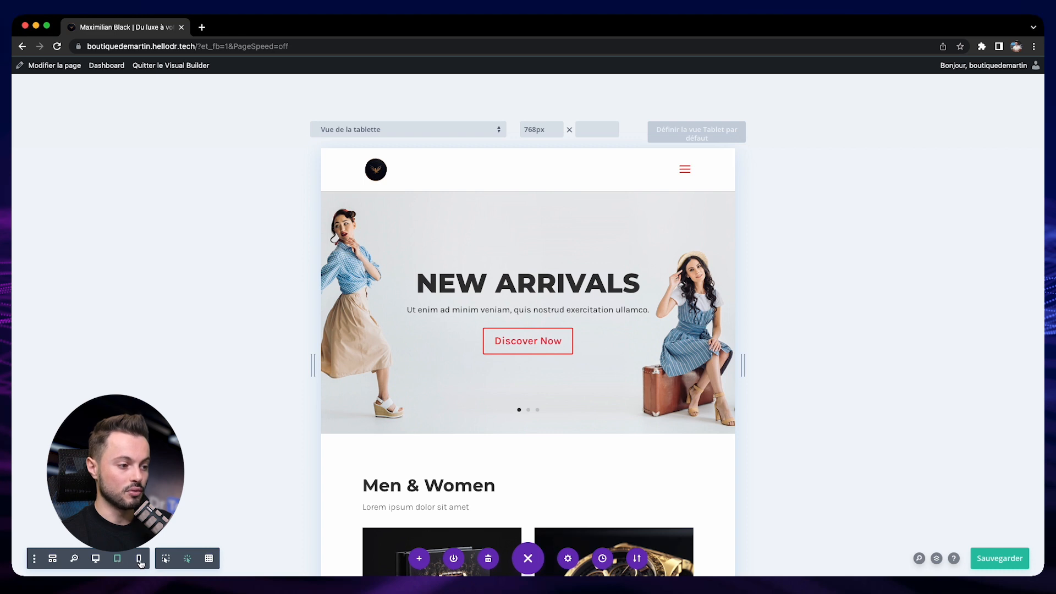
left_click(139, 559)
scroll(452, 481, "down", 10)
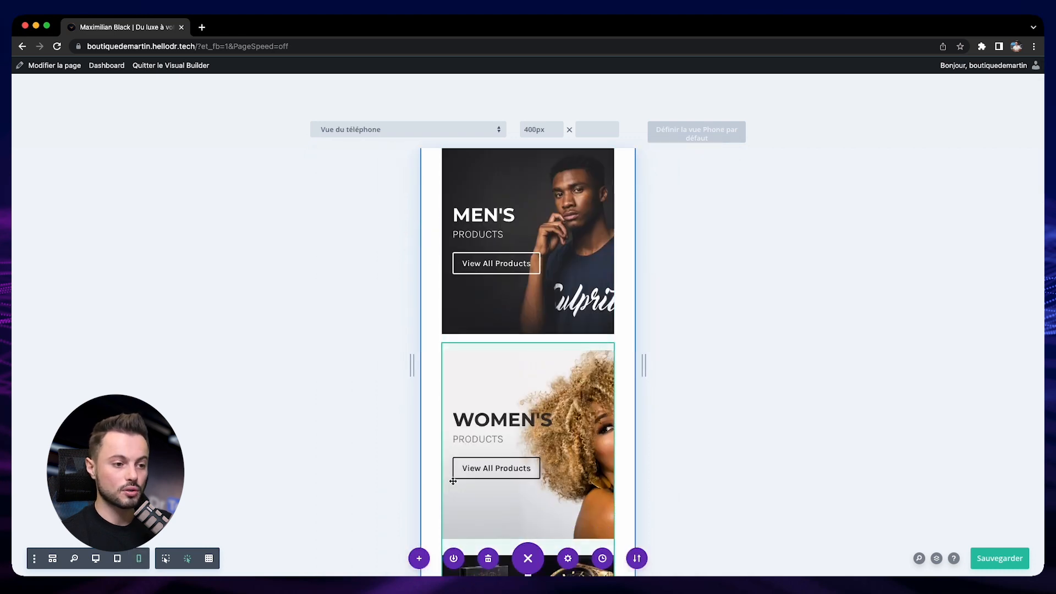
scroll(451, 481, "down", 3)
scroll(552, 436, "down", 8)
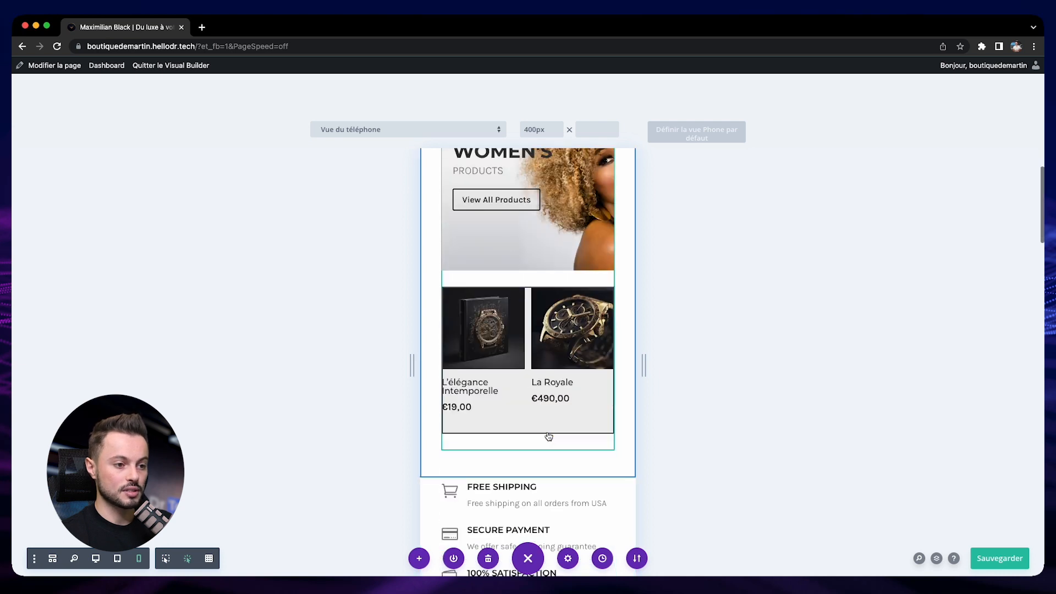
scroll(534, 427, "up", 20)
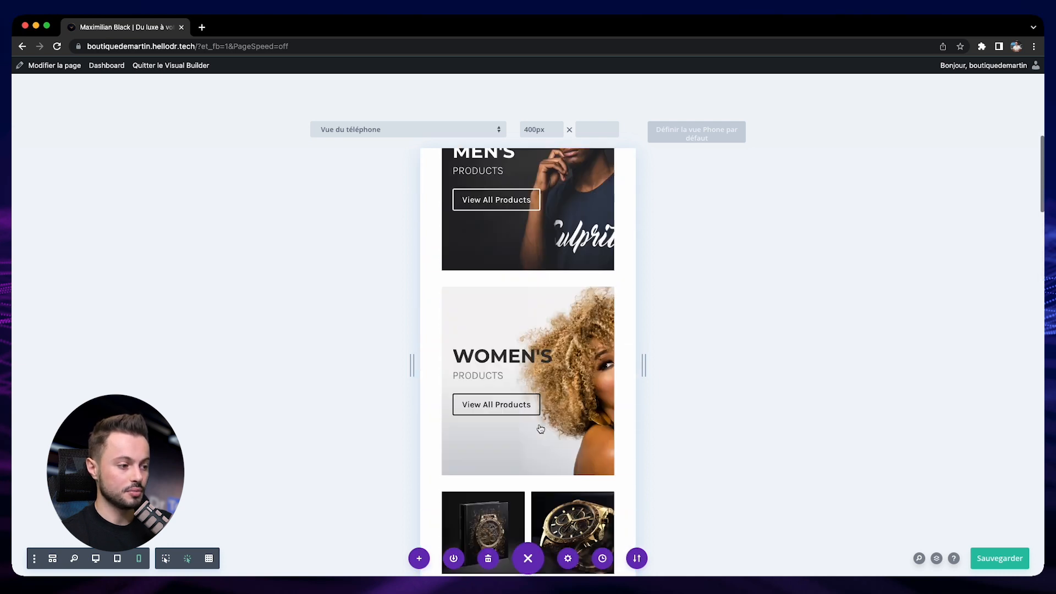
Step: Switch to the zoomed-out view and review the home page down to the Trending Products section
left_click(75, 559)
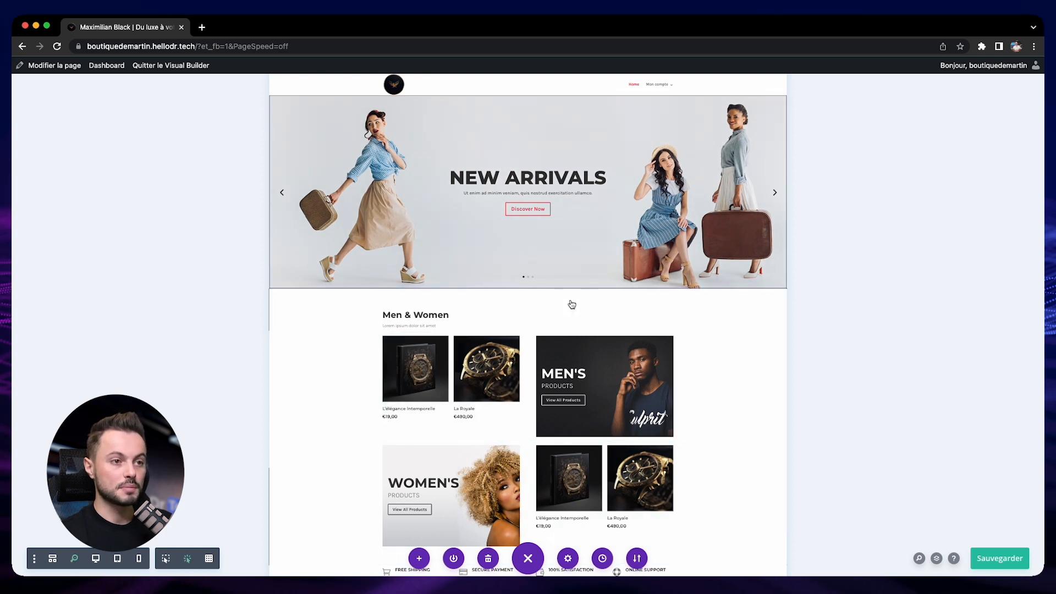
scroll(513, 328, "down", 4)
scroll(512, 329, "down", 7)
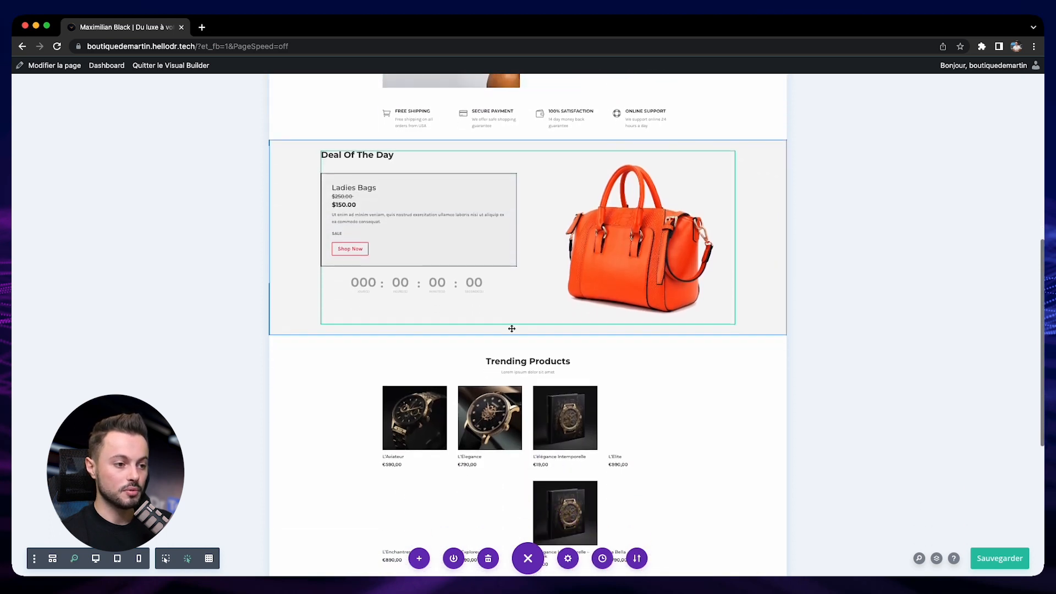
Step: Review the home page's structure in the wireframe view down to the Deal of the day section, and return to the desktop view
scroll(511, 329, "up", 10)
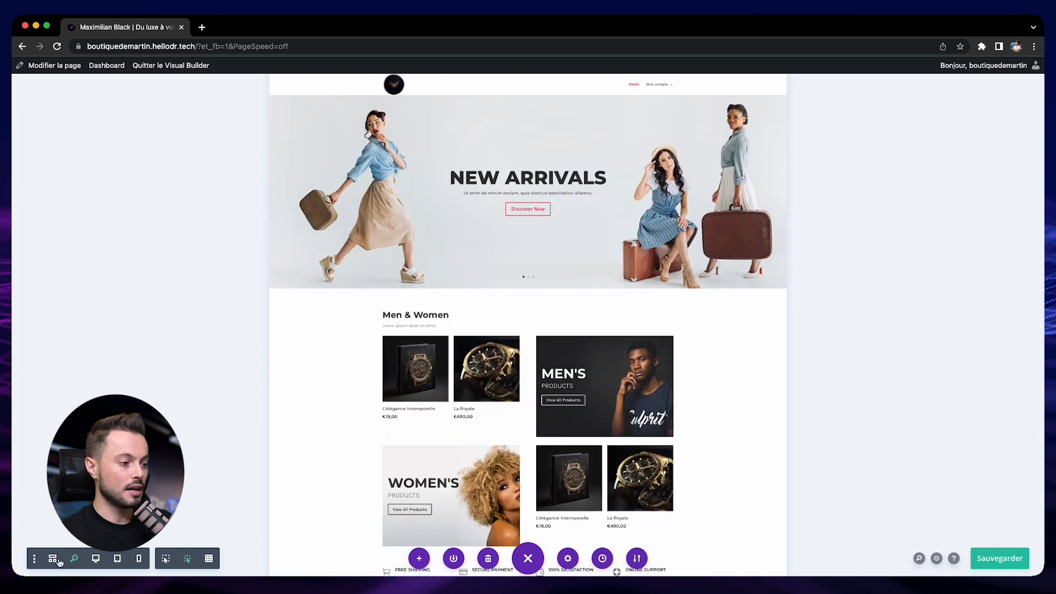
left_click(53, 558)
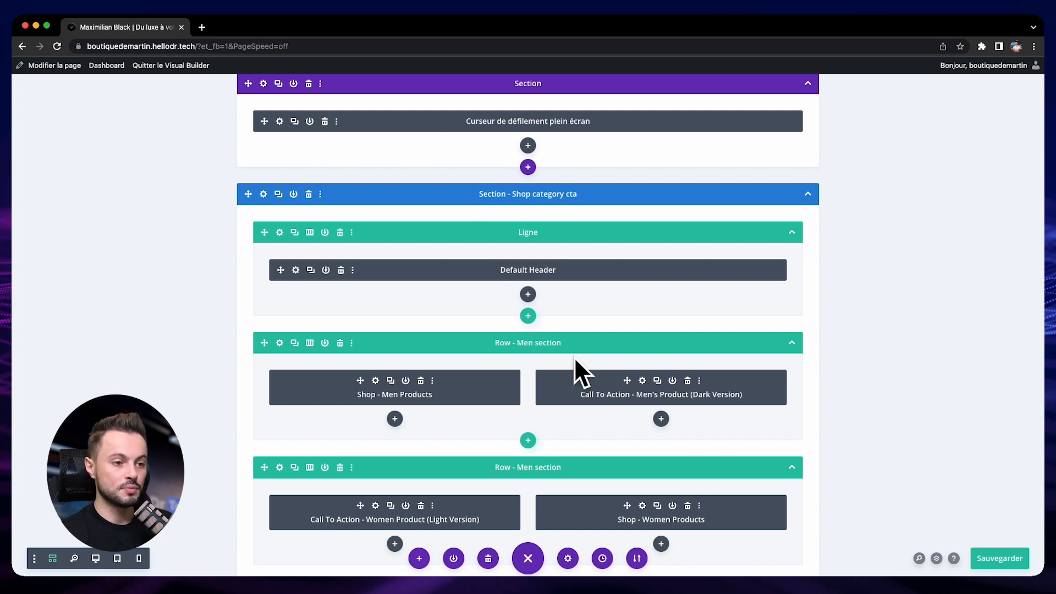
scroll(526, 355, "down", 3)
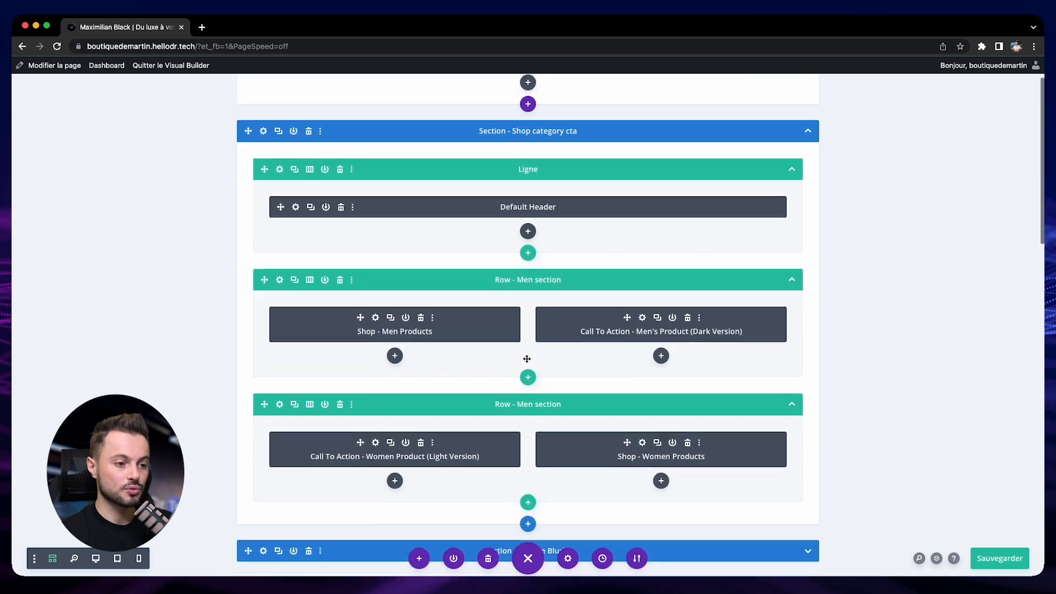
scroll(583, 365, "down", 2)
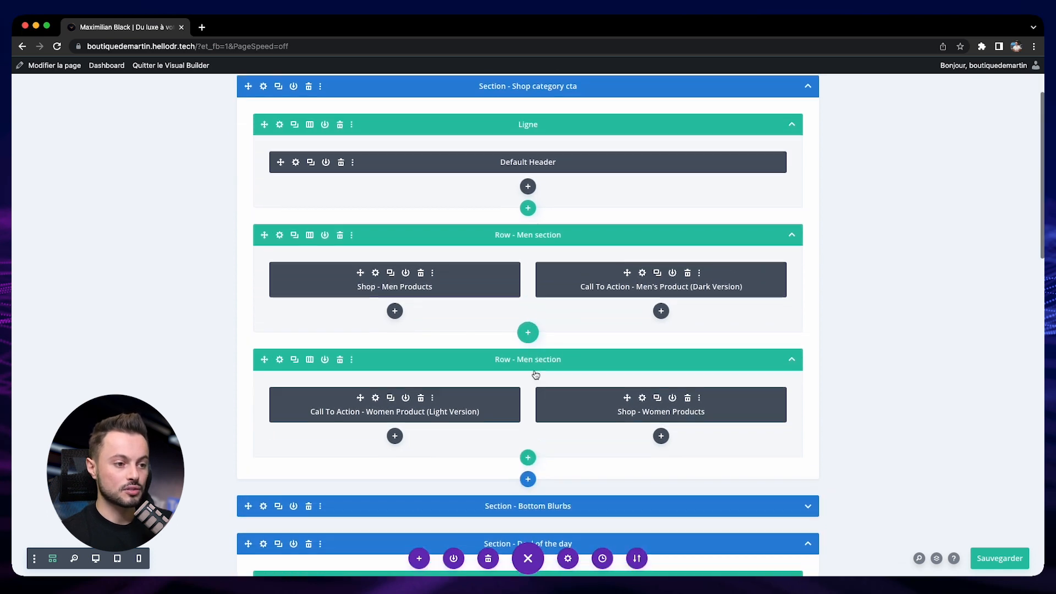
scroll(549, 431, "down", 3)
scroll(551, 413, "down", 4)
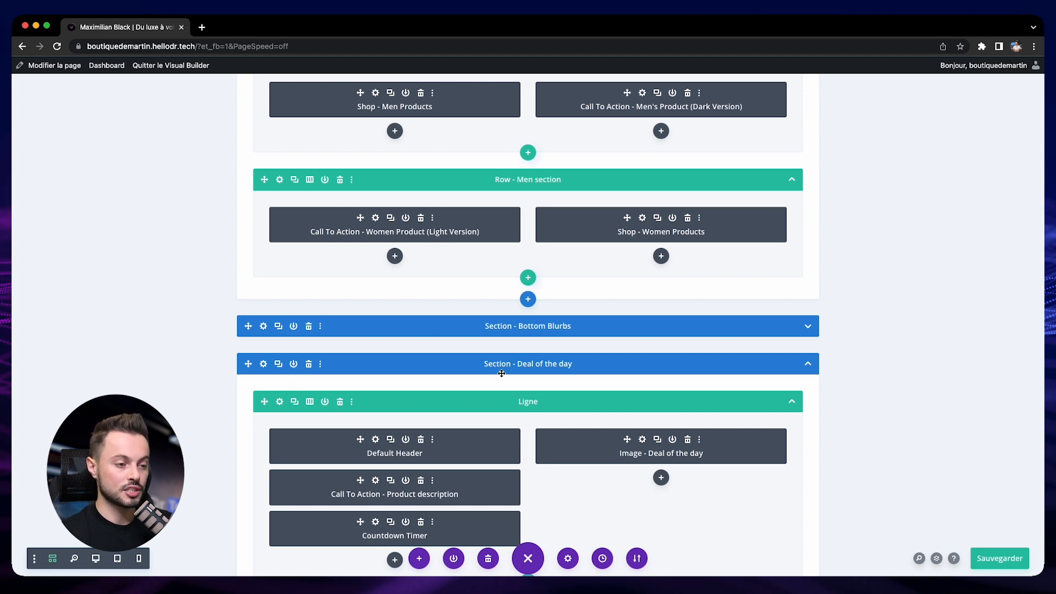
scroll(515, 388, "up", 5)
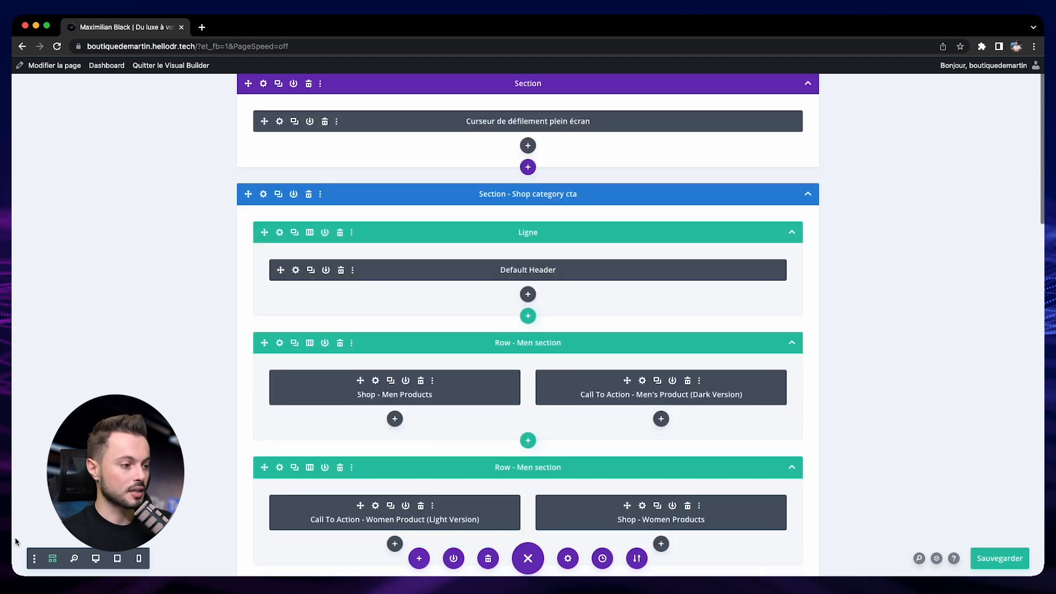
left_click(97, 559)
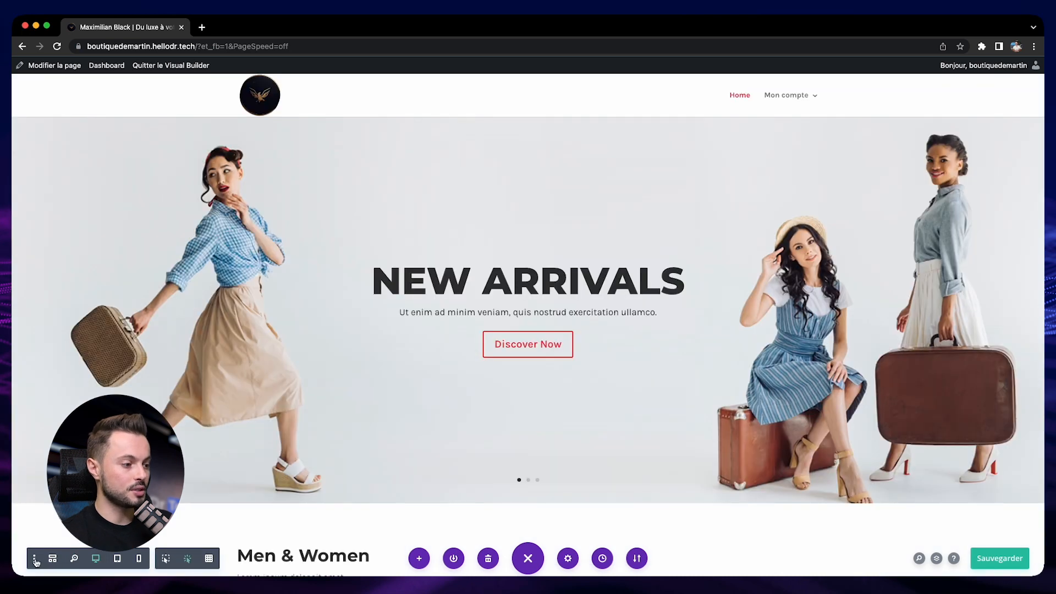
Step: Open the builder settings, and hide and restore the hover, click and grid mode icons of the builder toolbar
left_click(35, 560)
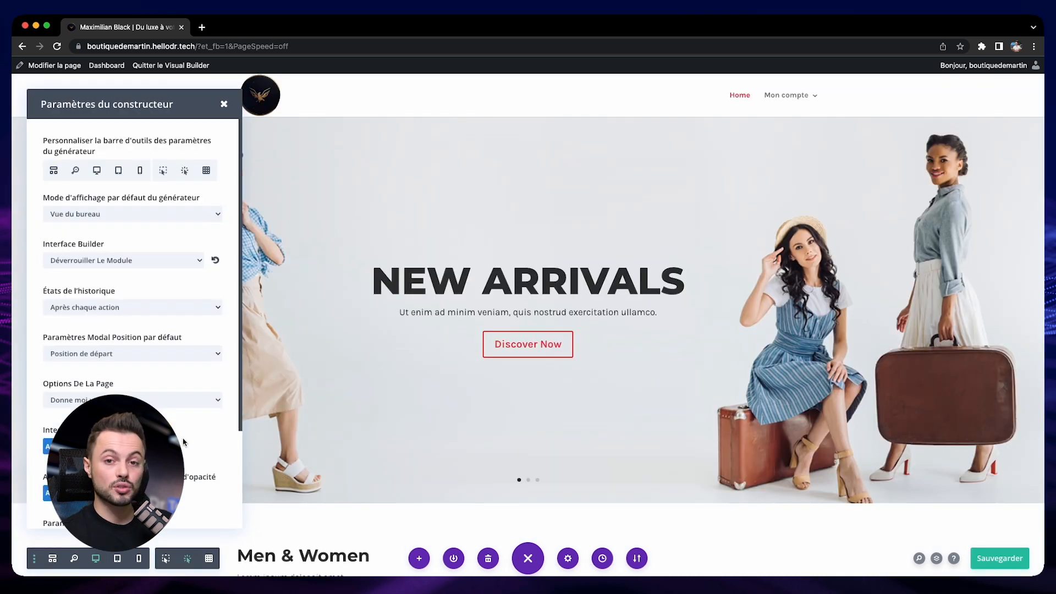
left_click(163, 172)
left_click(184, 171)
left_click(206, 170)
left_click(185, 171)
left_click(163, 172)
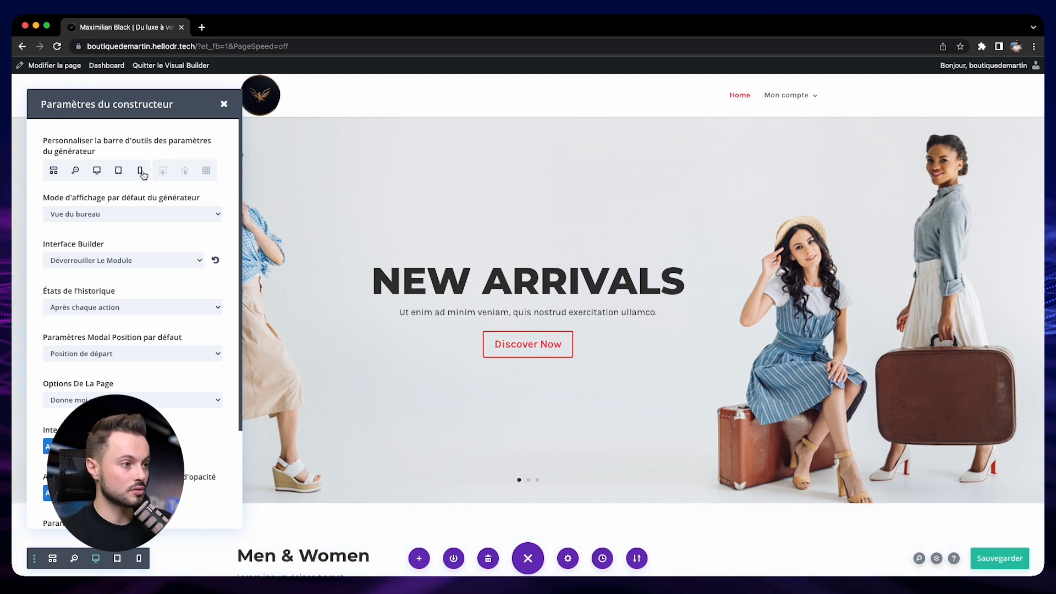
left_click(206, 171)
Step: Examine the builder settings' choices for default view mode, interaction mode and history states, keeping Vue du bureau, Déverrouiller Le Module and Après chaque action
left_click(194, 216)
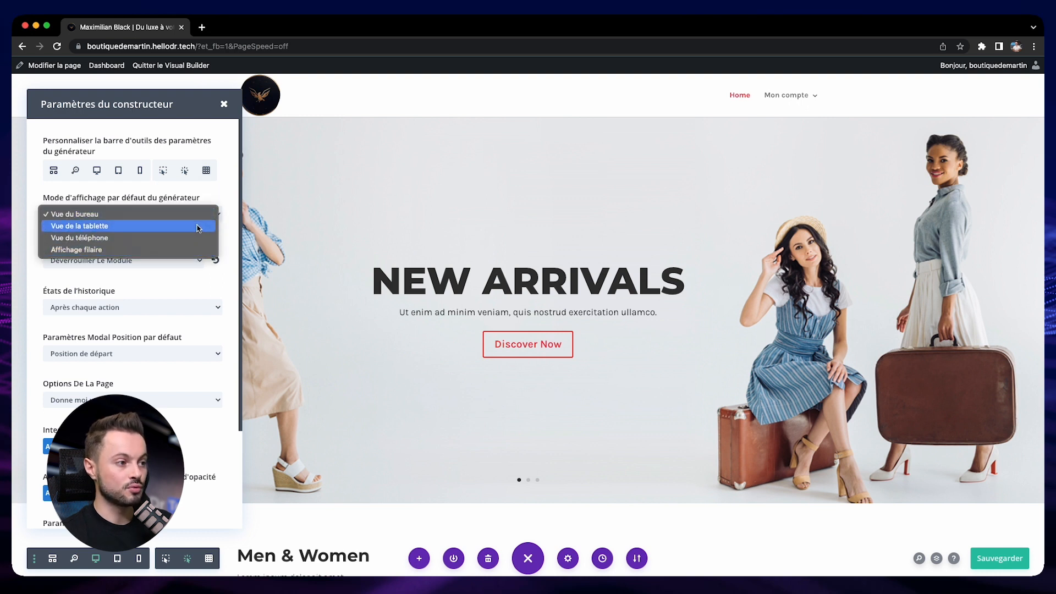
left_click(132, 214)
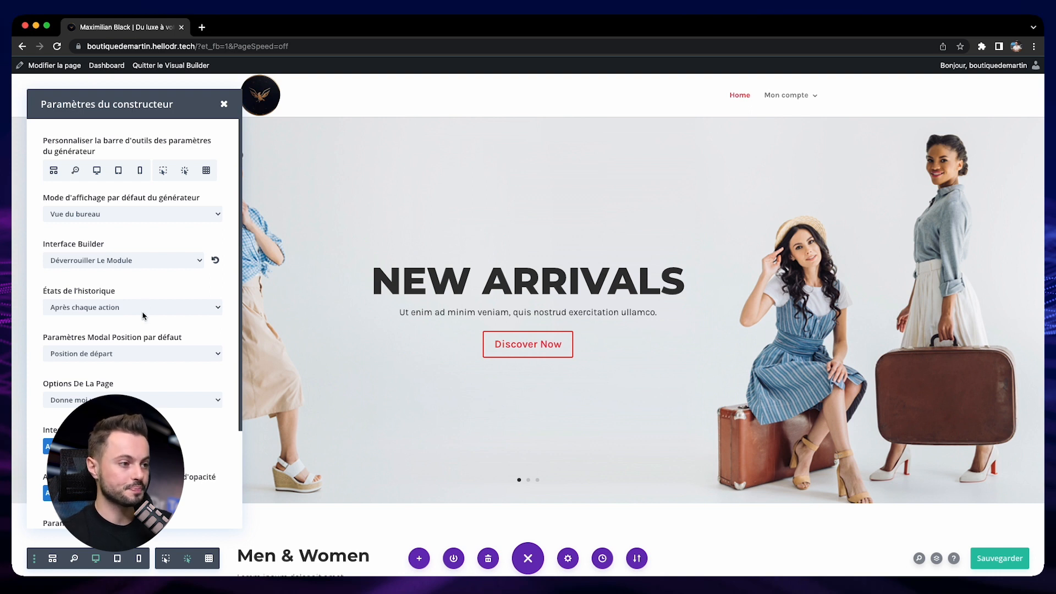
left_click(116, 265)
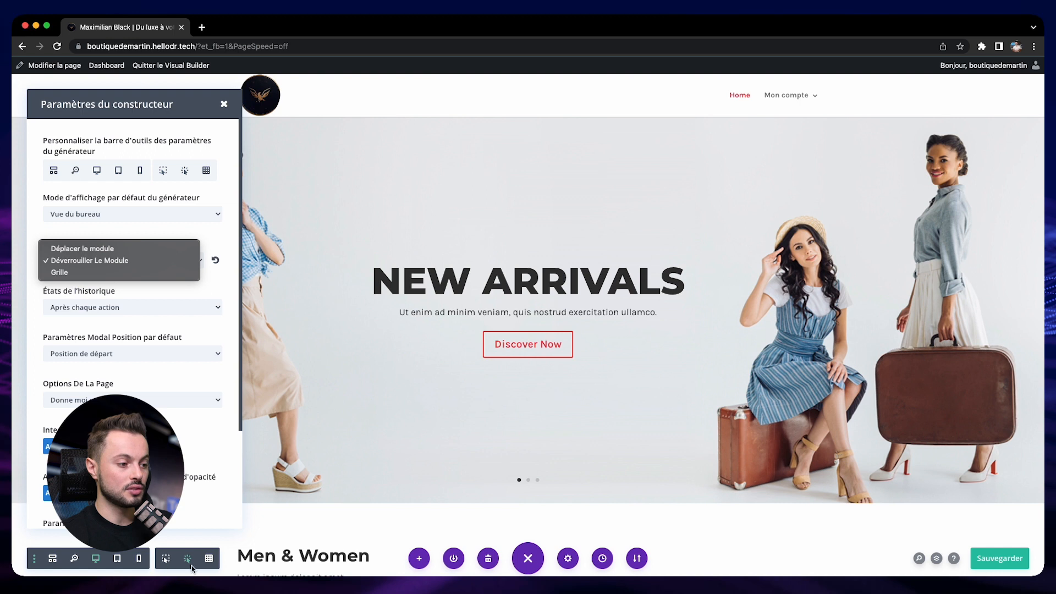
left_click(104, 261)
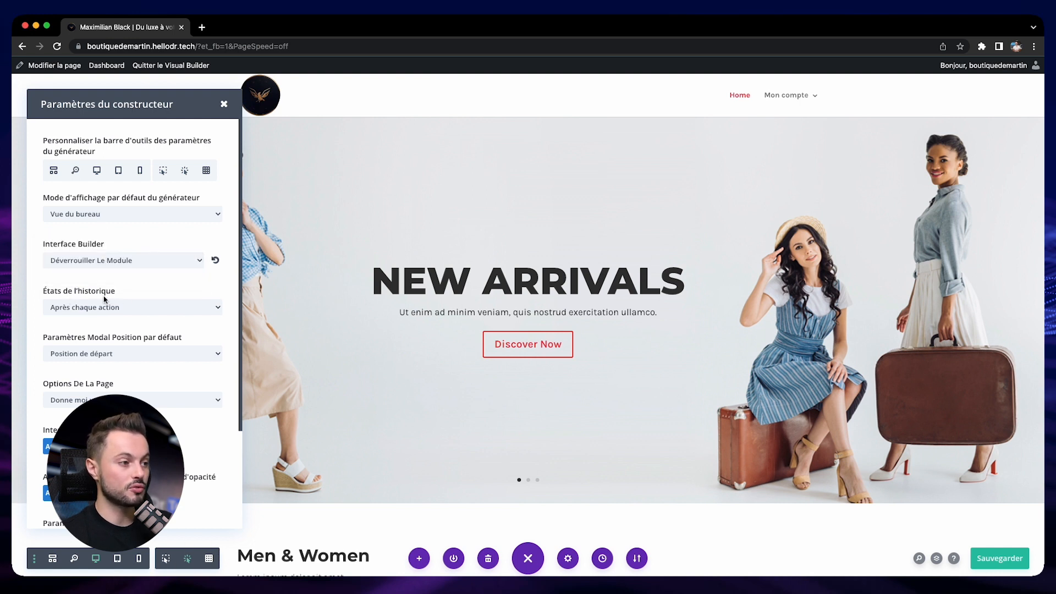
left_click(148, 310)
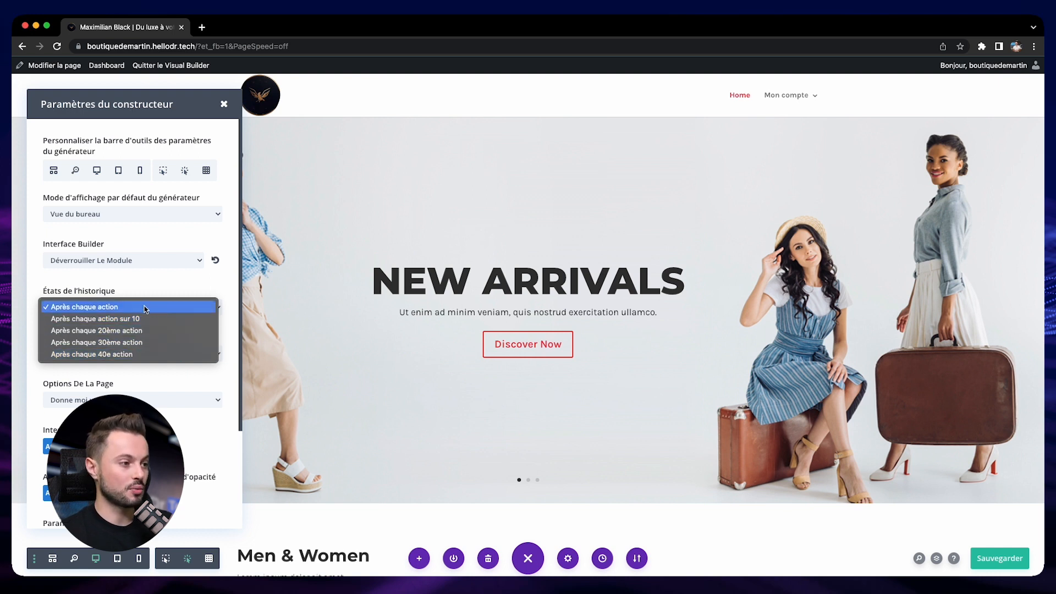
left_click(151, 310)
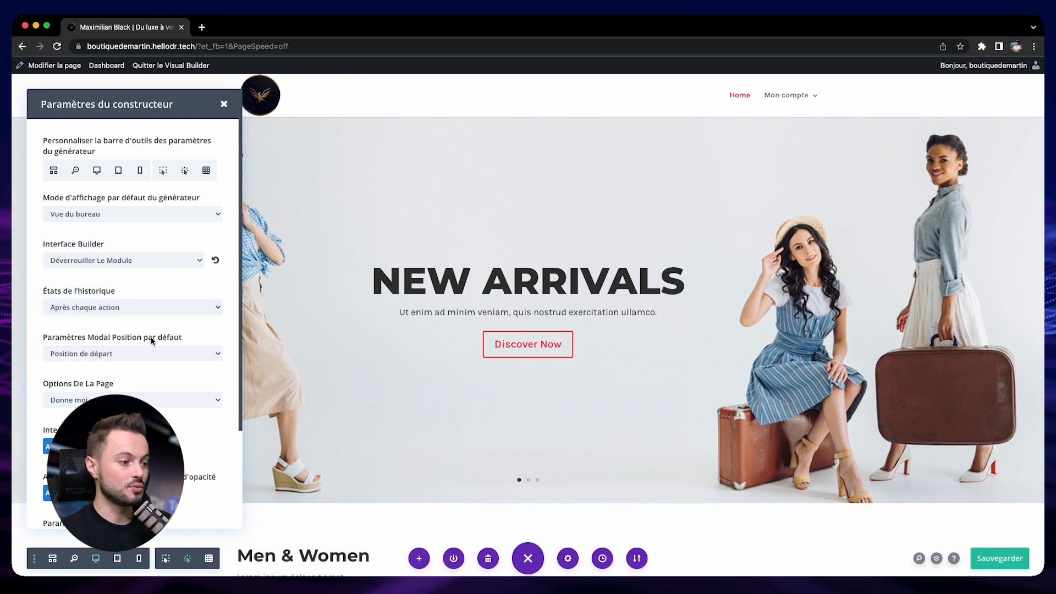
Step: Try the New Arrivals slider's settings window in floating, full-screen and docked sidebar positions, and close it without saving
left_click(436, 345)
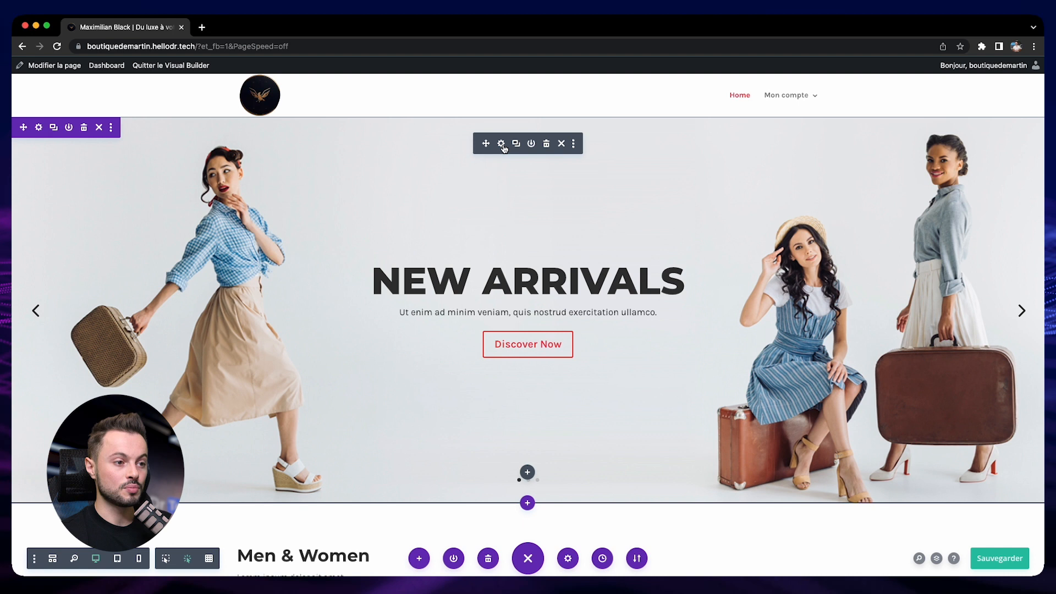
left_click(501, 143)
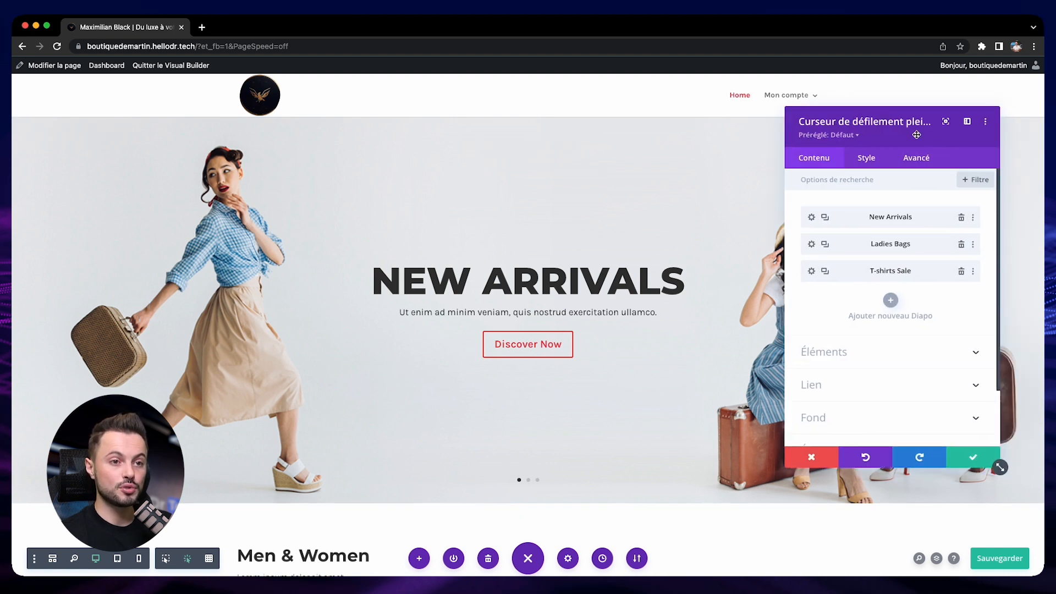
left_click_drag(906, 116, 767, 147)
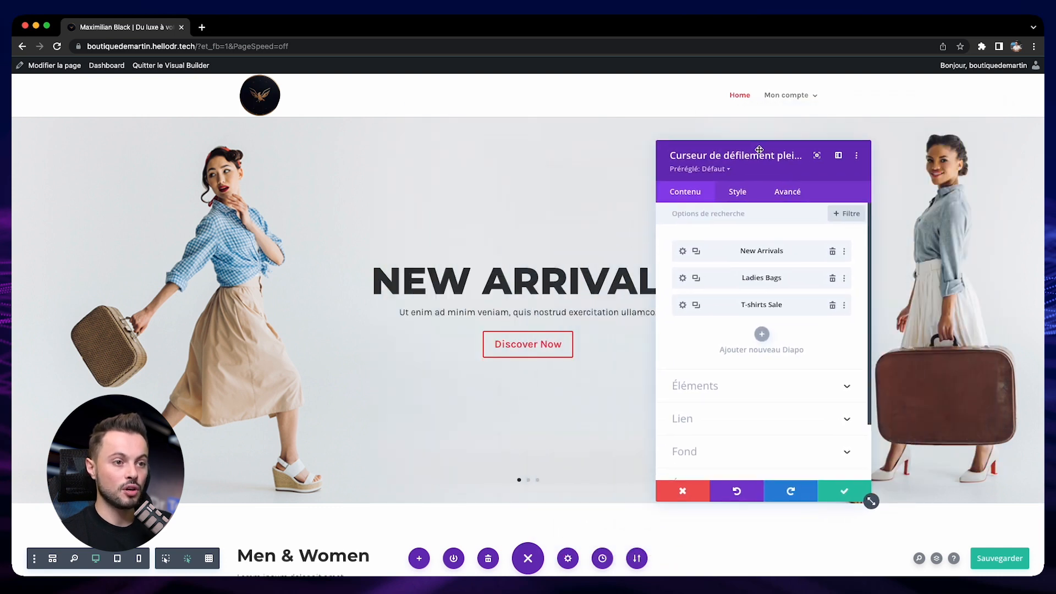
left_click(817, 156)
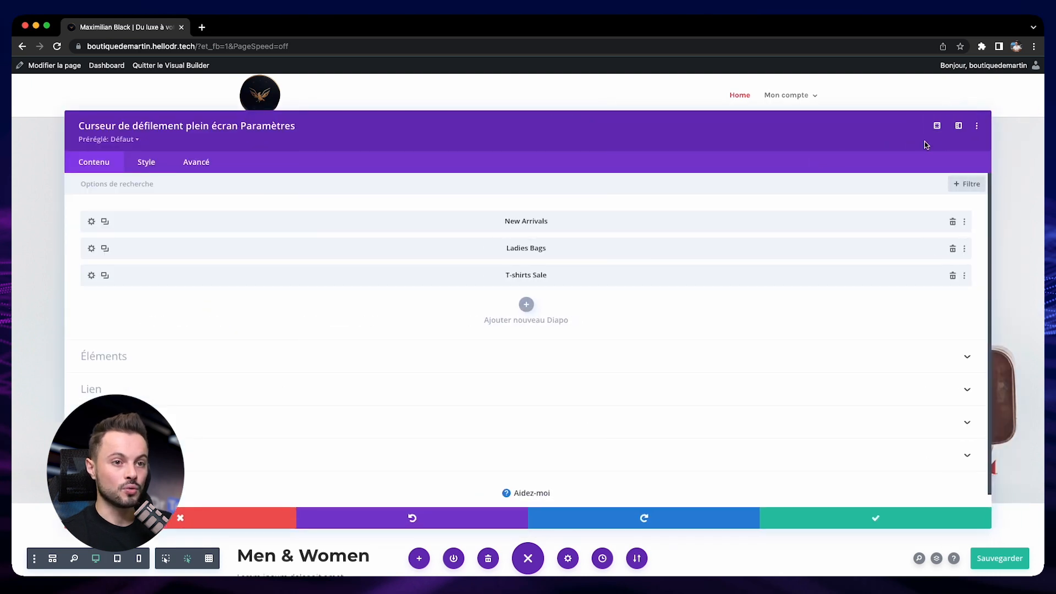
left_click(957, 127)
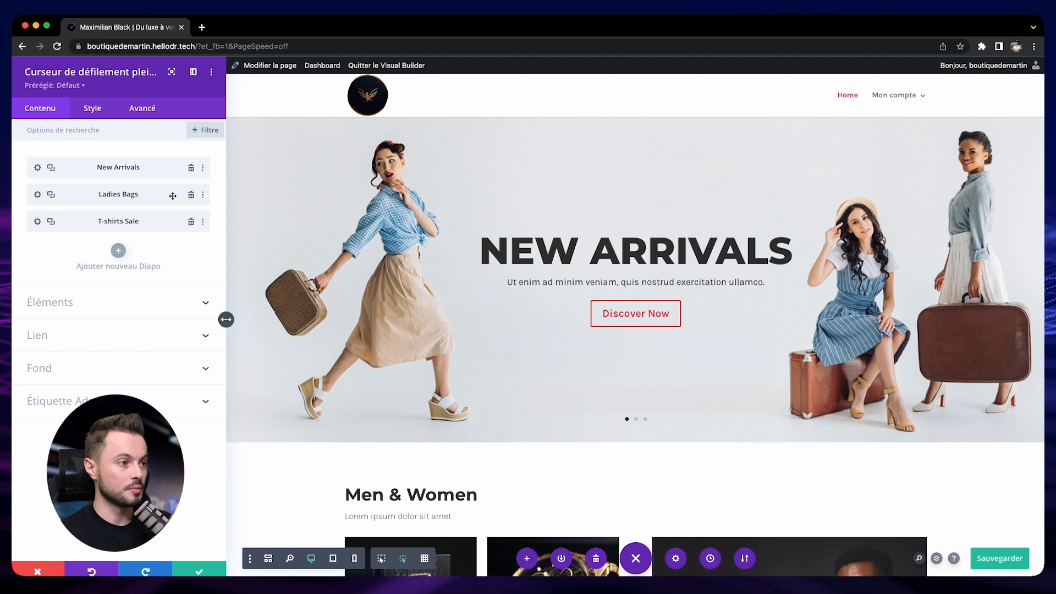
left_click(194, 73)
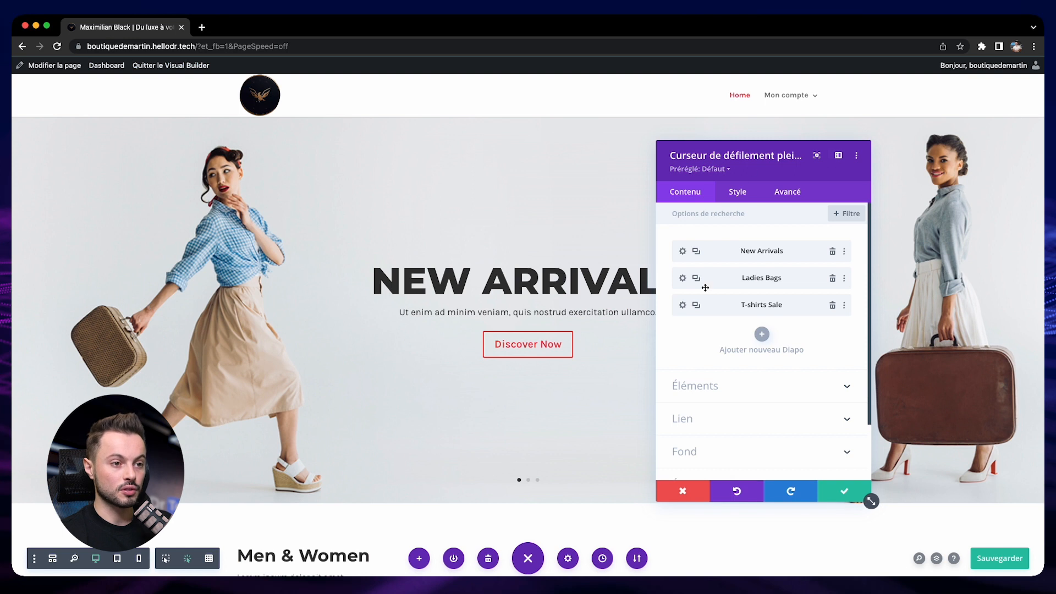
left_click(679, 485)
Step: Examine the builder settings' options for the default modal position and page creation, along with the toggles below, keeping Position de départ and Donne moi un choix
left_click(34, 558)
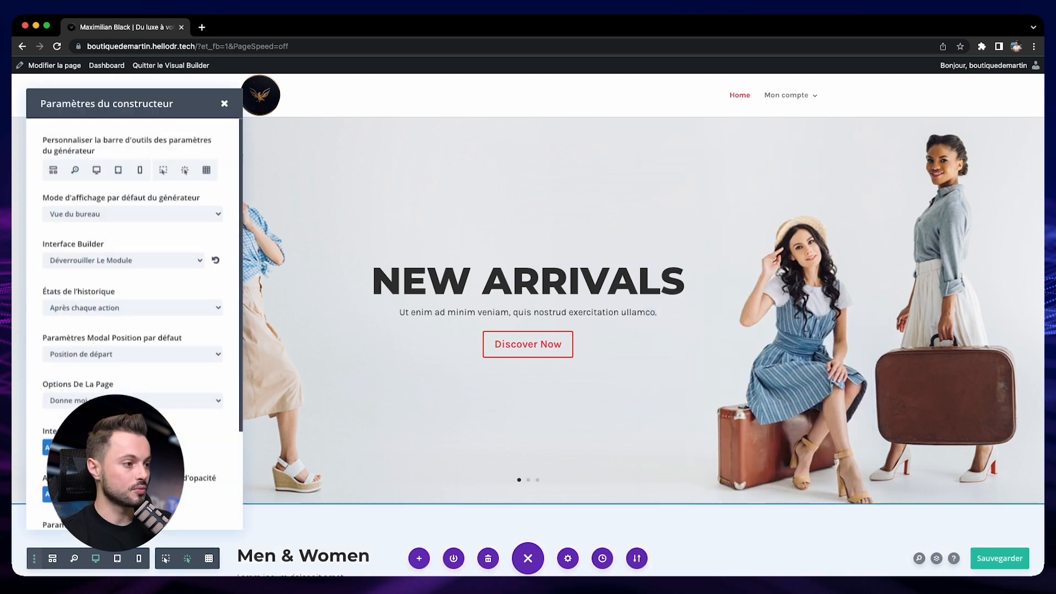
left_click(157, 359)
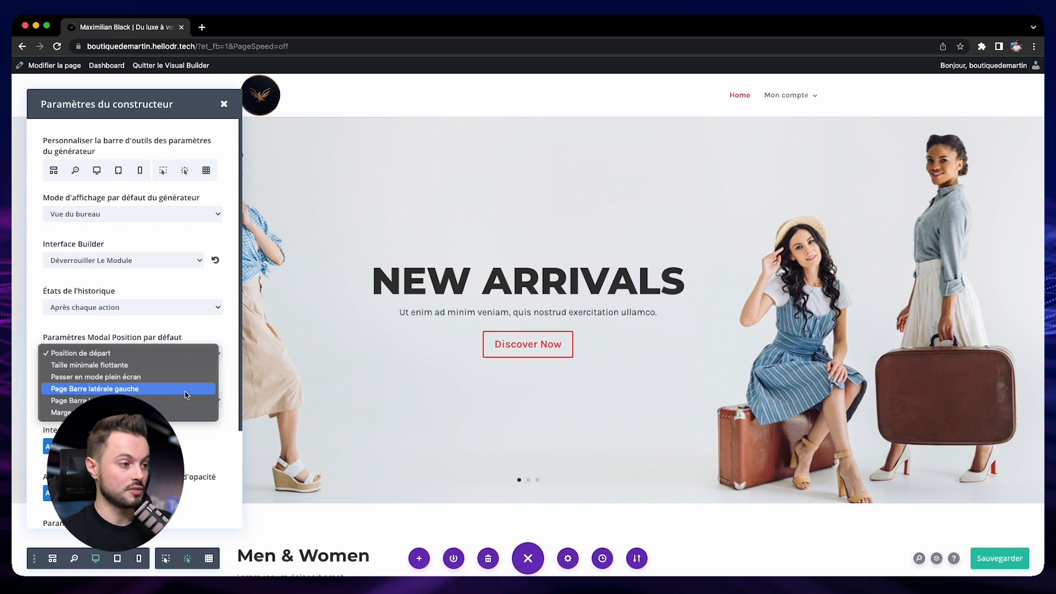
left_click(160, 334)
scroll(138, 374, "down", 1)
scroll(134, 352, "down", 3)
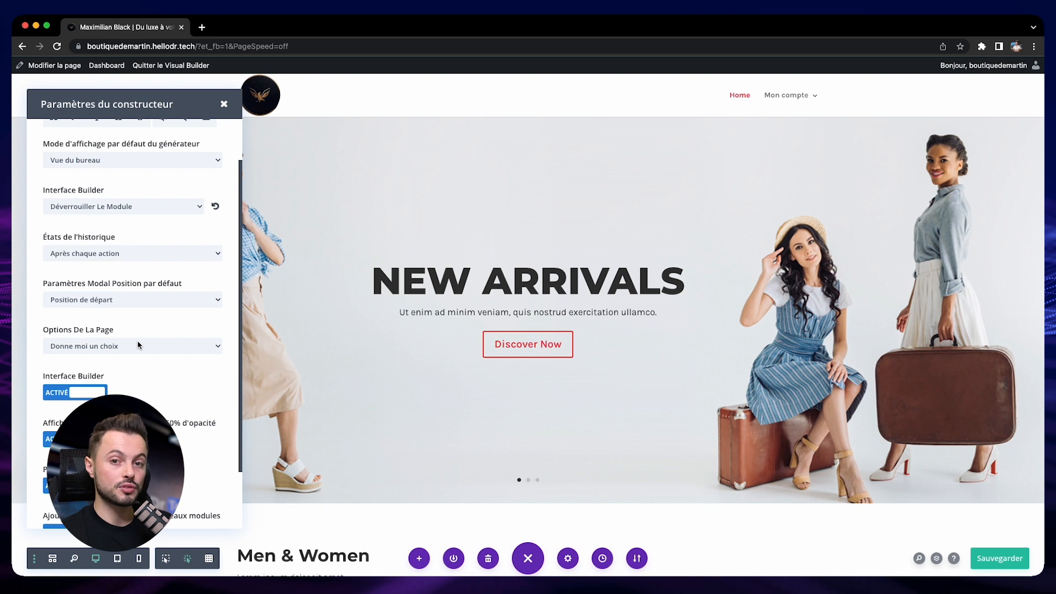
left_click(160, 349)
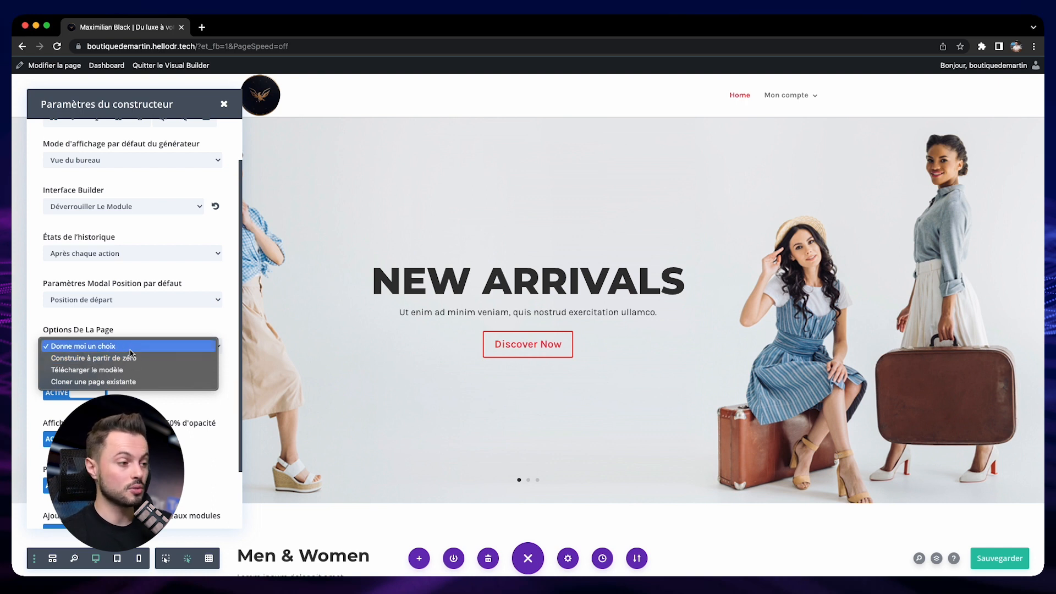
left_click(162, 392)
scroll(91, 318, "down", 2)
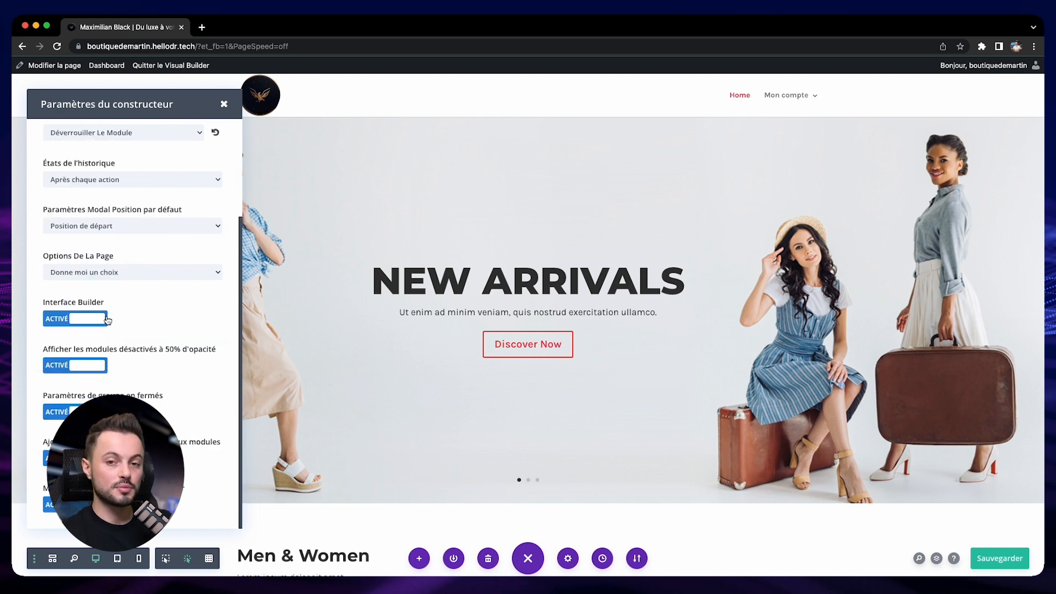
Step: Compare how the New Arrivals slider's settings window opens with the Interface Builder toggle on and off
left_click(223, 105)
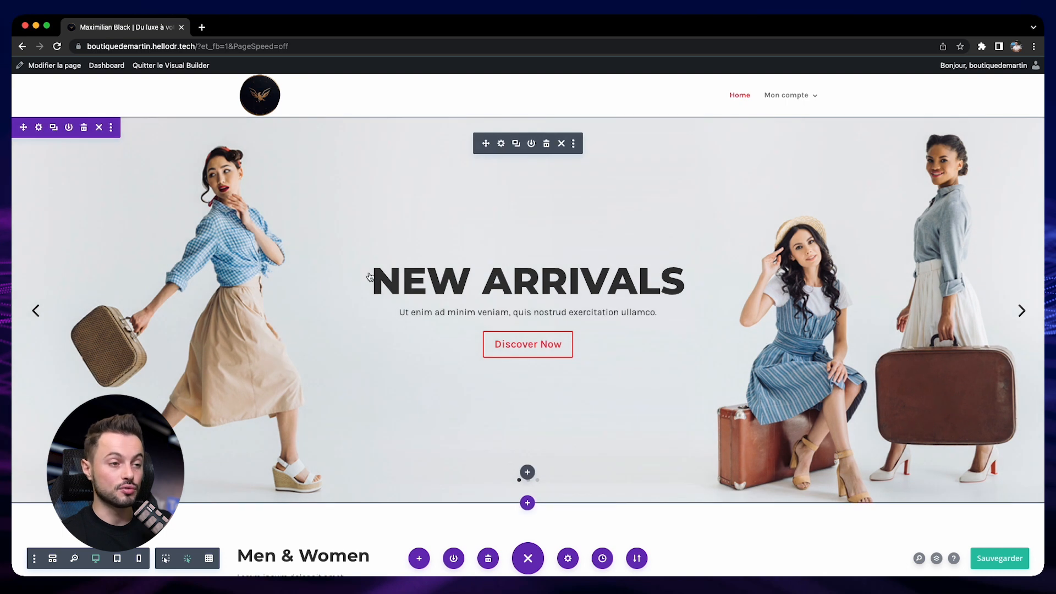
left_click(501, 144)
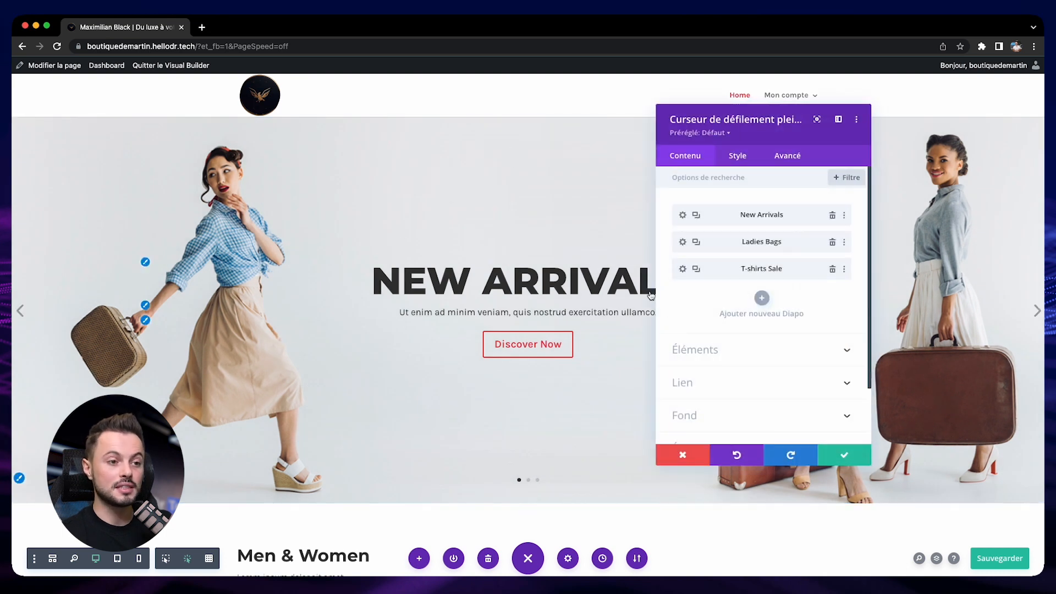
left_click(684, 457)
left_click(34, 558)
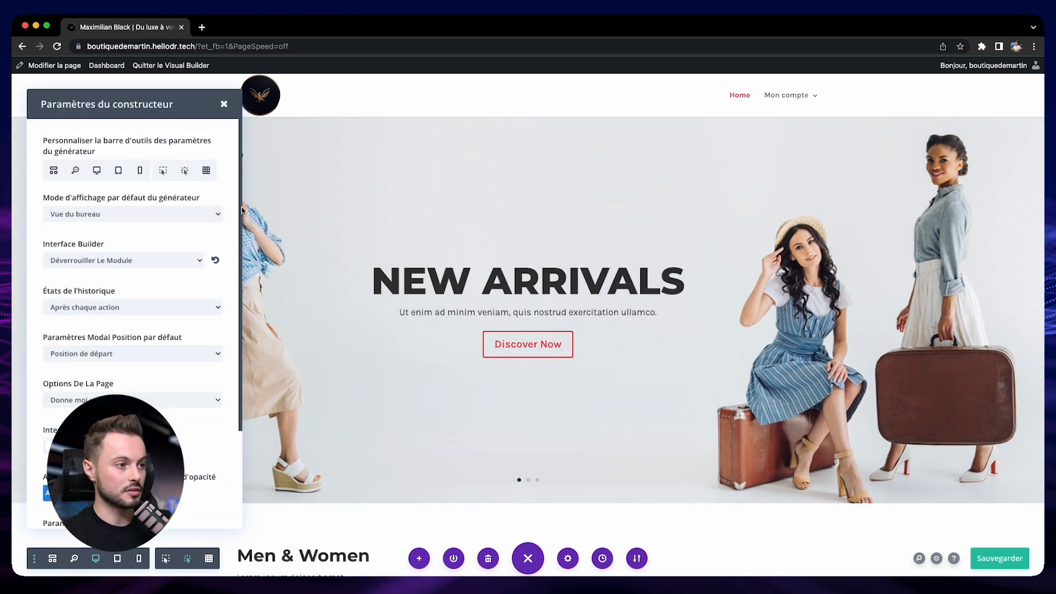
left_click(224, 103)
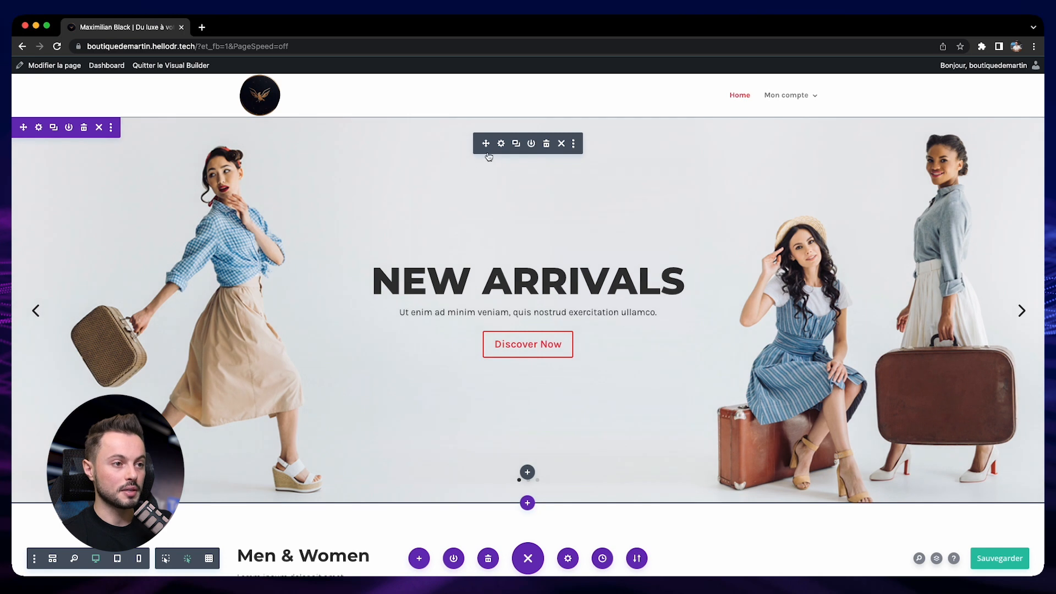
left_click(504, 143)
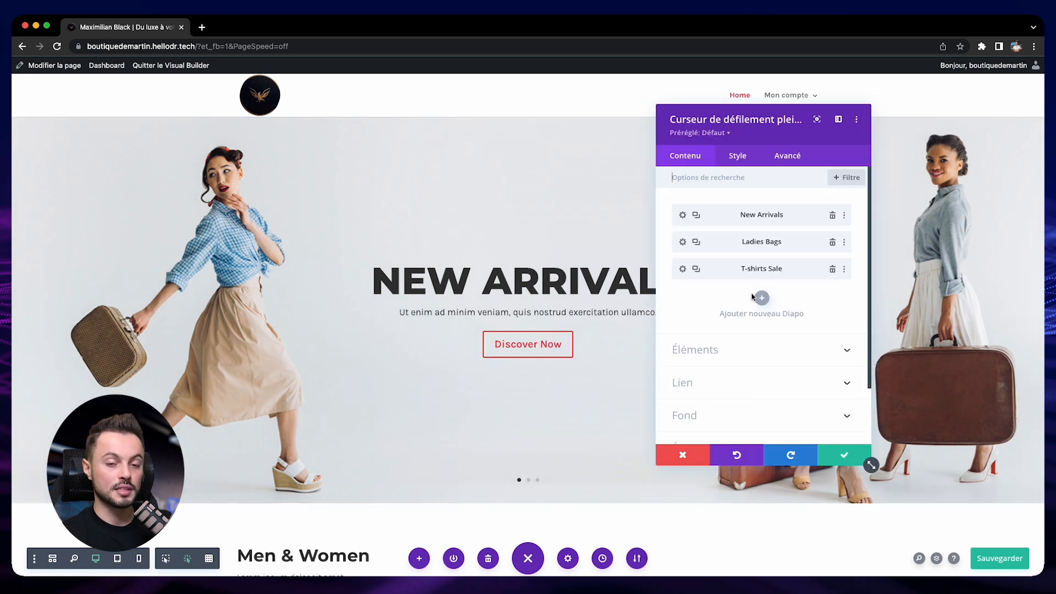
key("Escape")
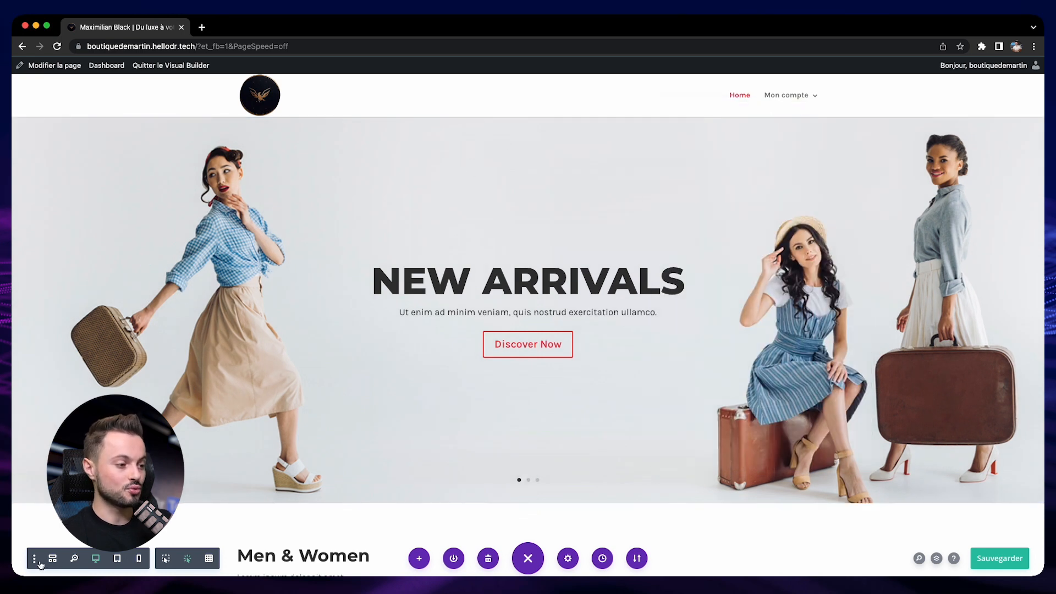
Step: Switch the Interface Builder toggle back on in the builder settings and close them
left_click(34, 558)
left_click(56, 402)
scroll(132, 330, "down", 2)
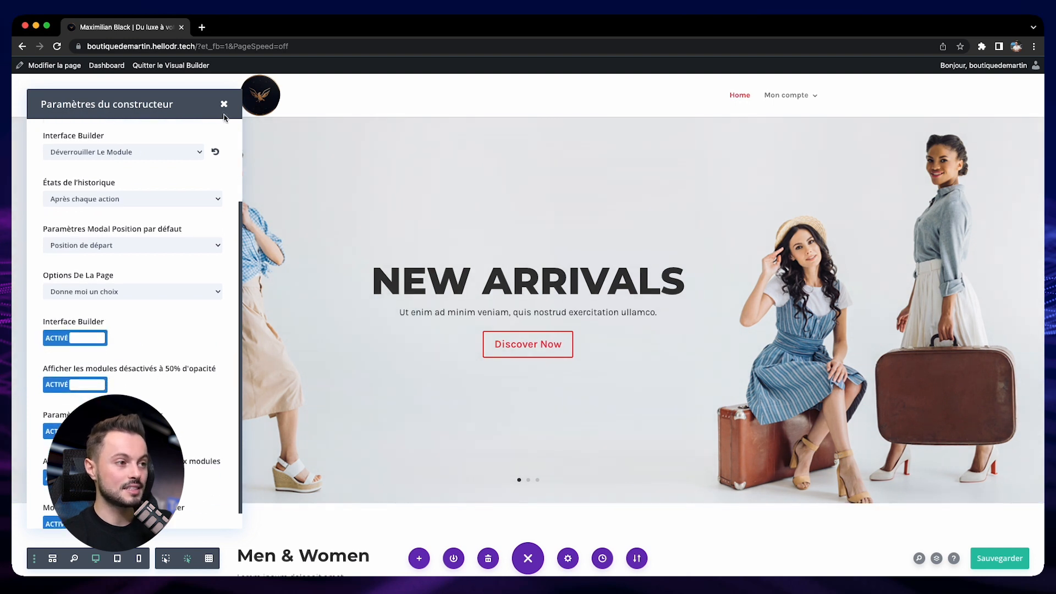
key("Escape")
Step: Disable the Men & Women section on phone, tablet and desktop from its additional options
scroll(146, 359, "down", 3)
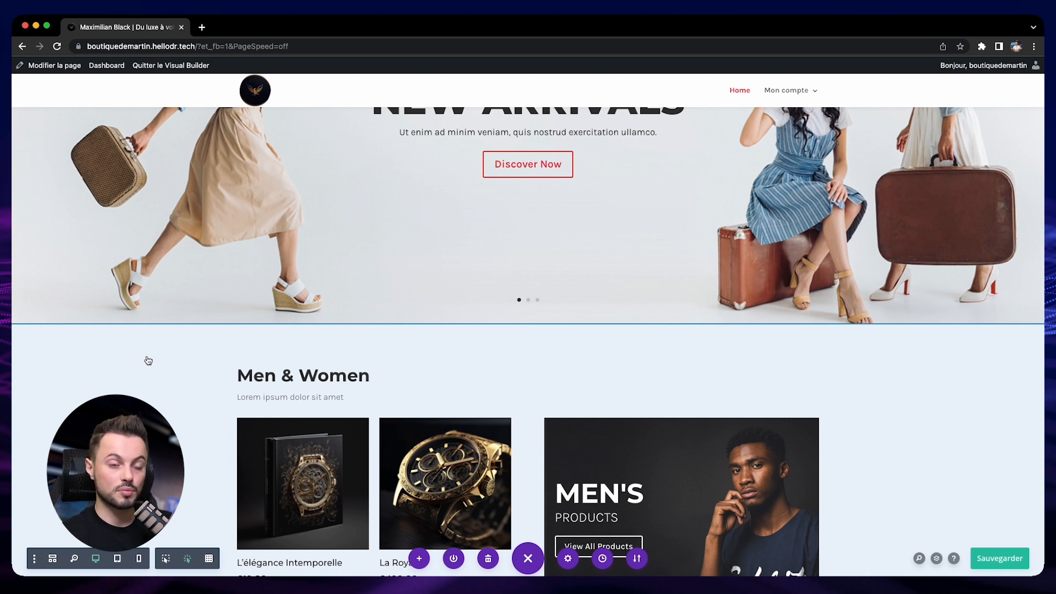
mouse_move(105, 377)
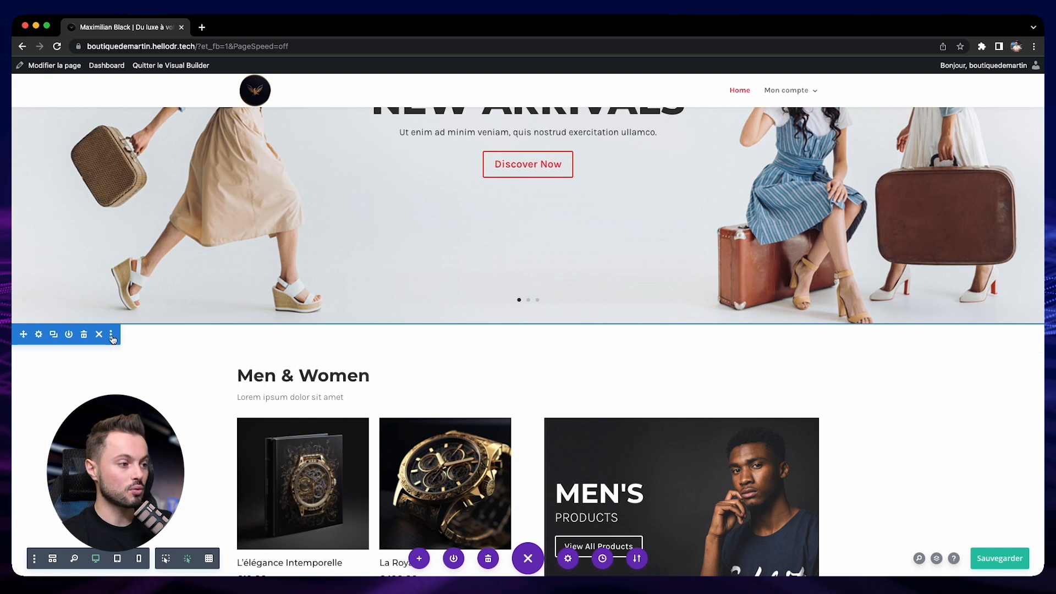
left_click(112, 336)
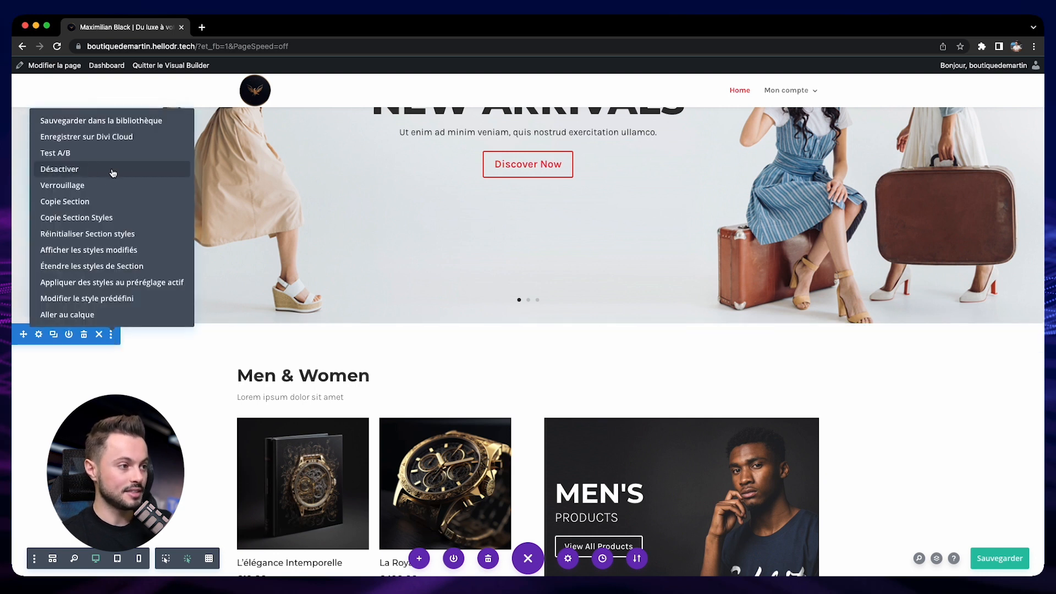
mouse_move(113, 172)
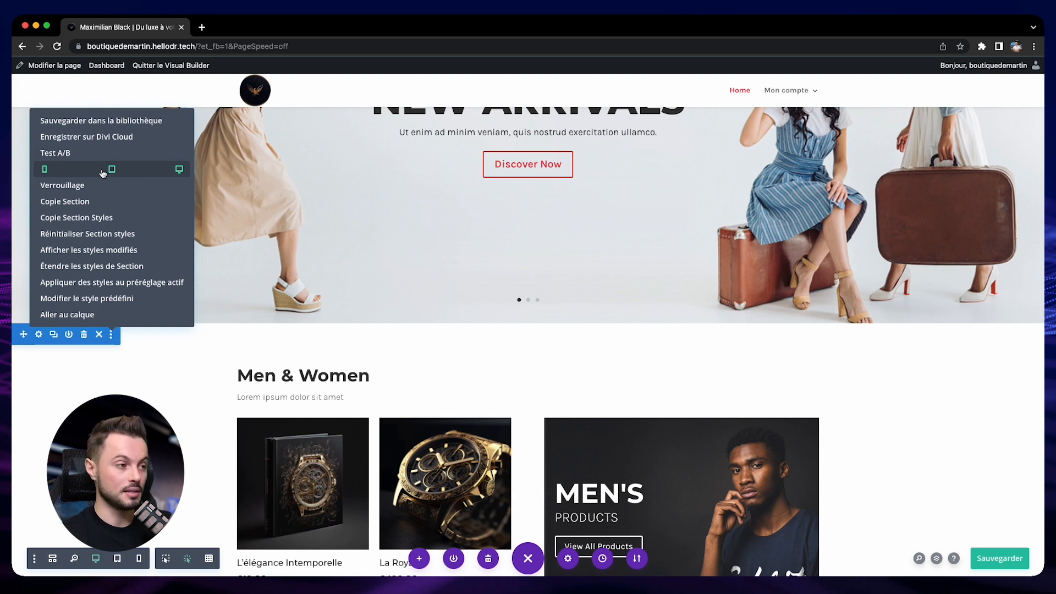
left_click(46, 171)
left_click(111, 169)
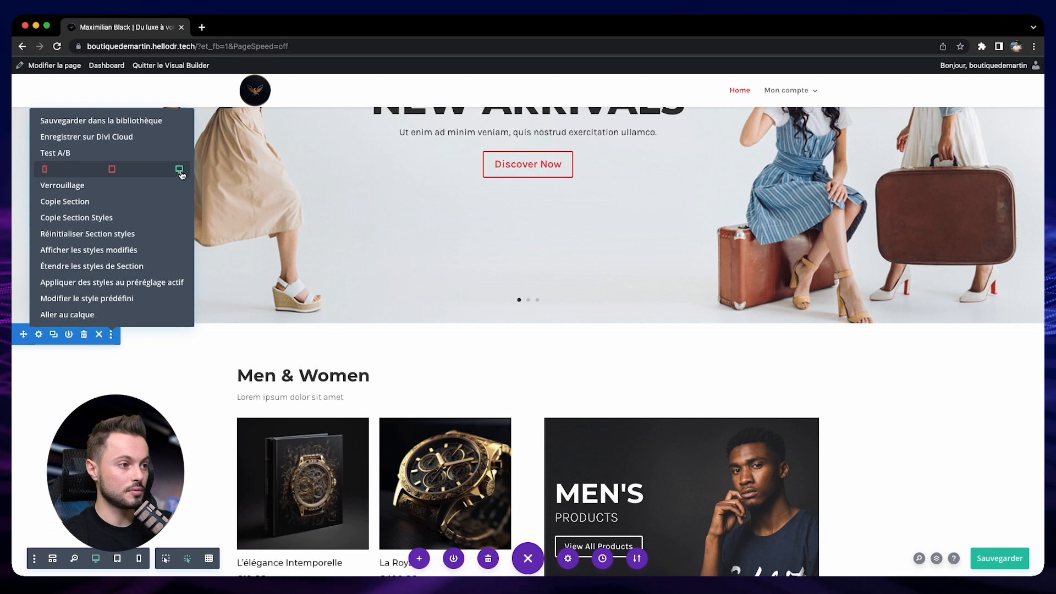
left_click(180, 171)
key("super+s")
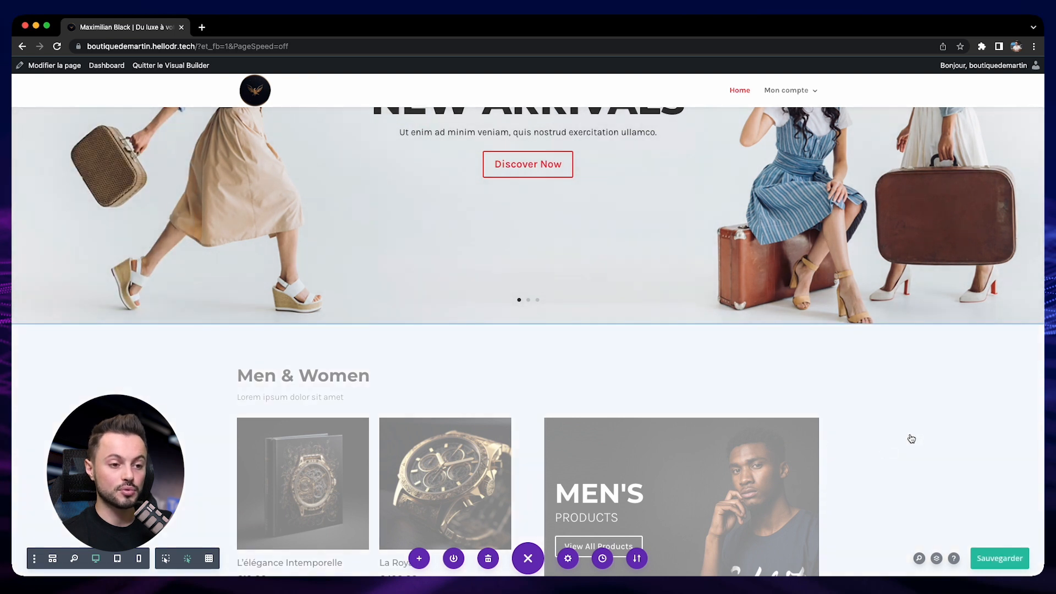
Step: Switch the display of disabled modules at 50% opacity off and back on in the builder settings, and close them
scroll(911, 438, "down", 1)
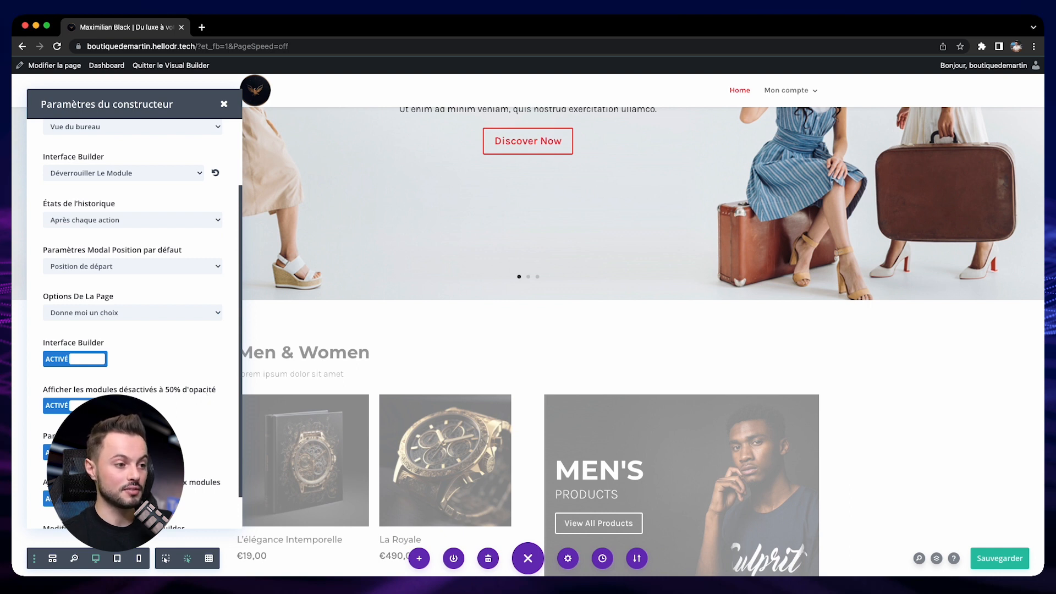
left_click(82, 406)
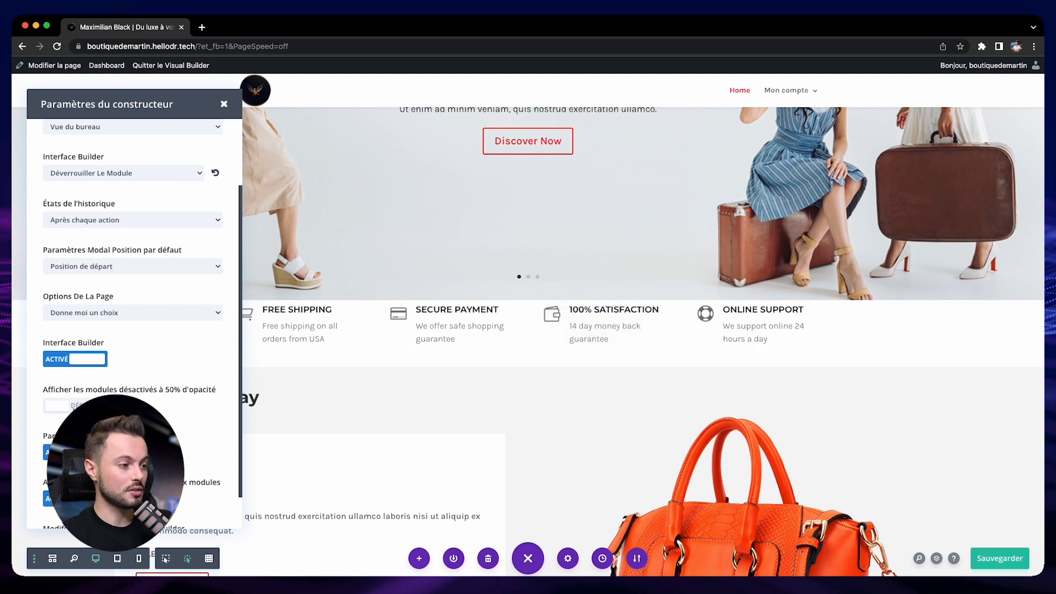
left_click(83, 405)
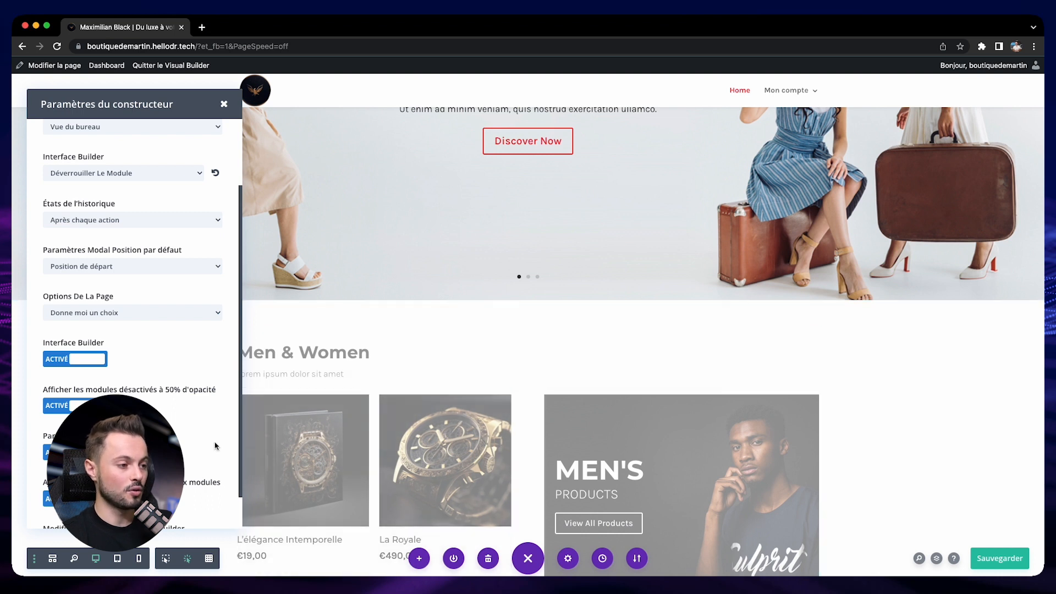
key("Escape")
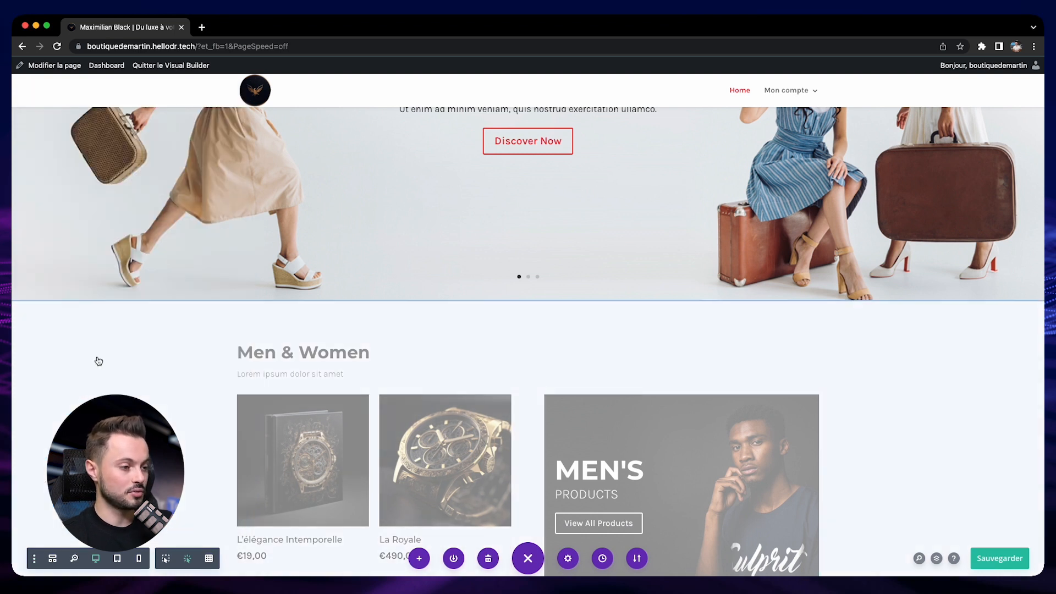
Step: Re-enable the Men & Women section on phone, tablet and desktop
left_click(110, 311)
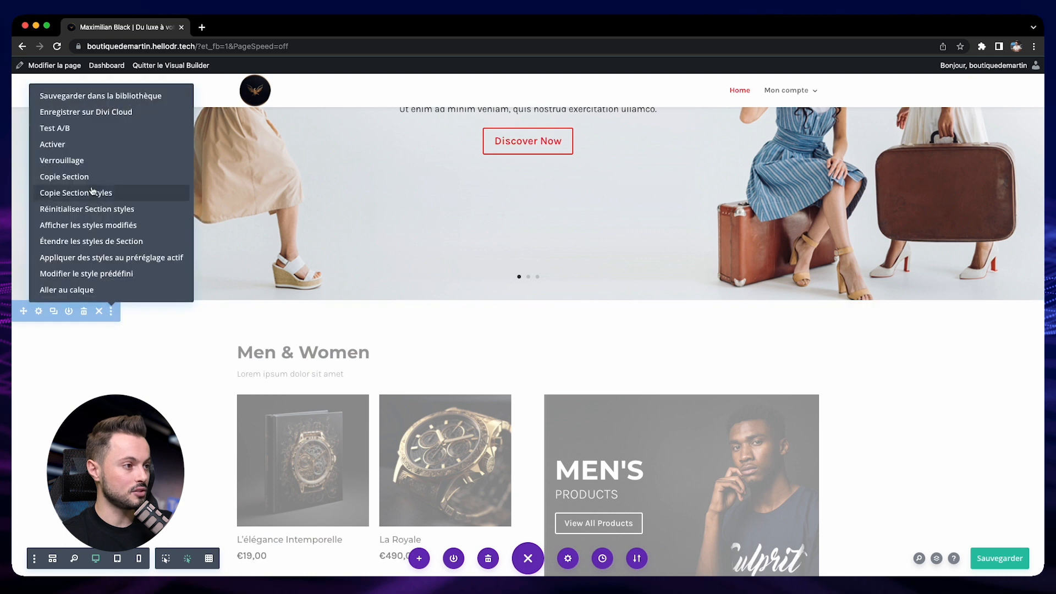
mouse_move(69, 150)
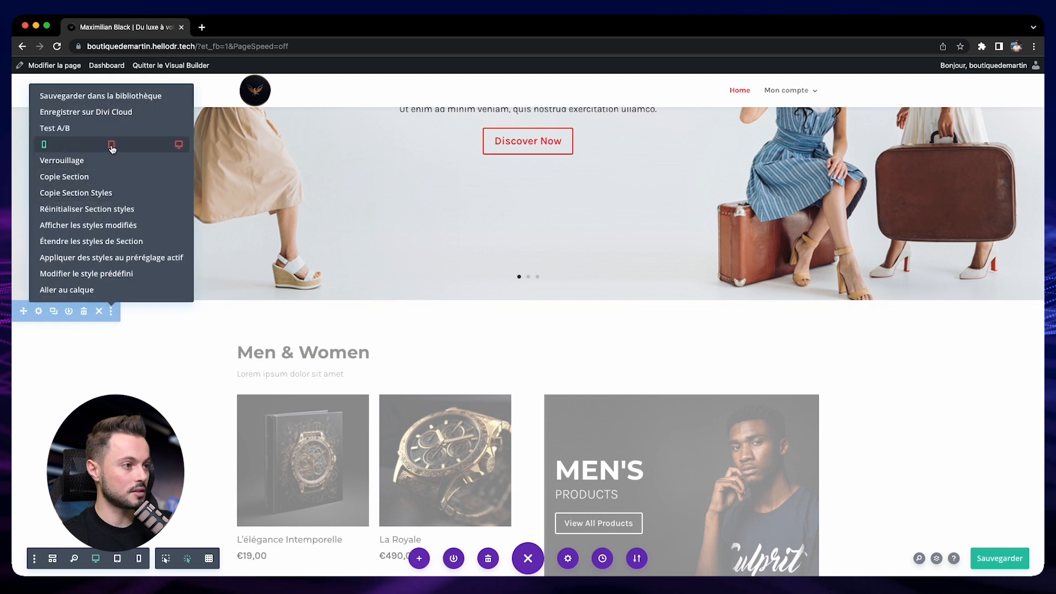
left_click(180, 145)
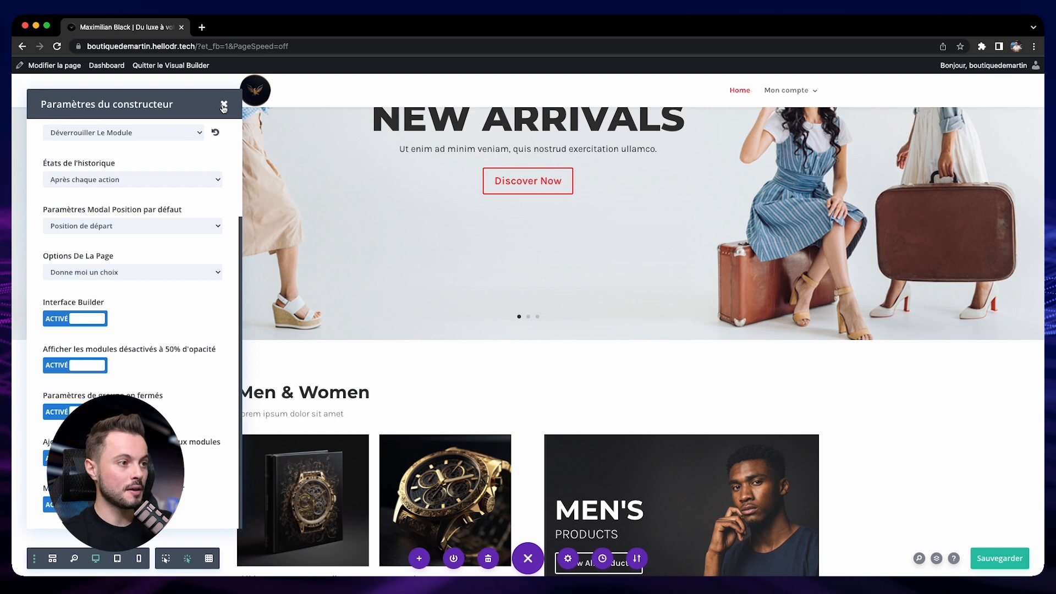
Step: Examine the Men & Women text module's content, style and advanced settings with closed option groups, expanding the conditions and transitions groups, and close them
left_click(224, 104)
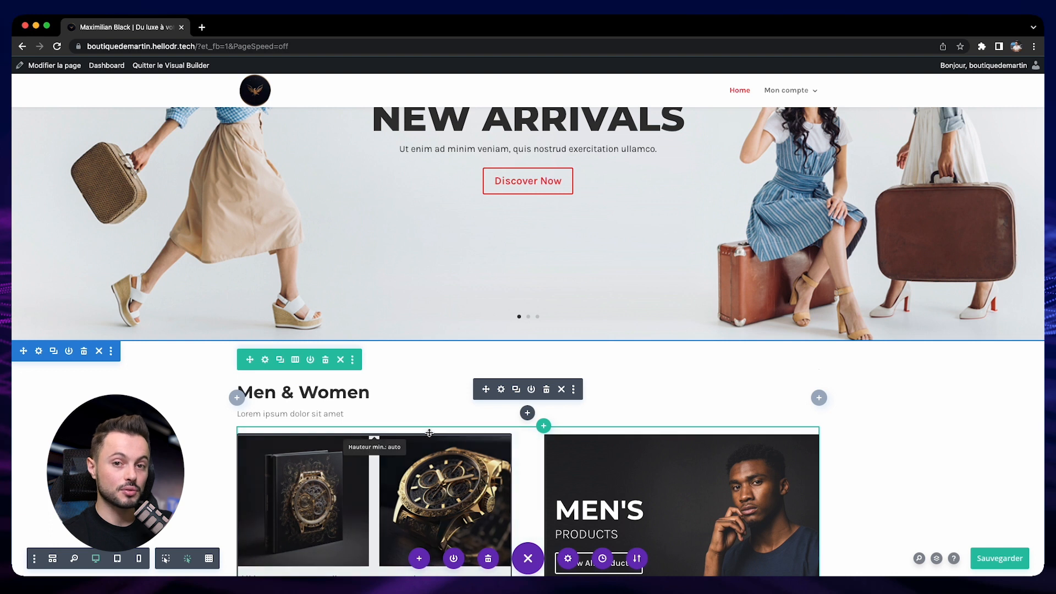
left_click(501, 390)
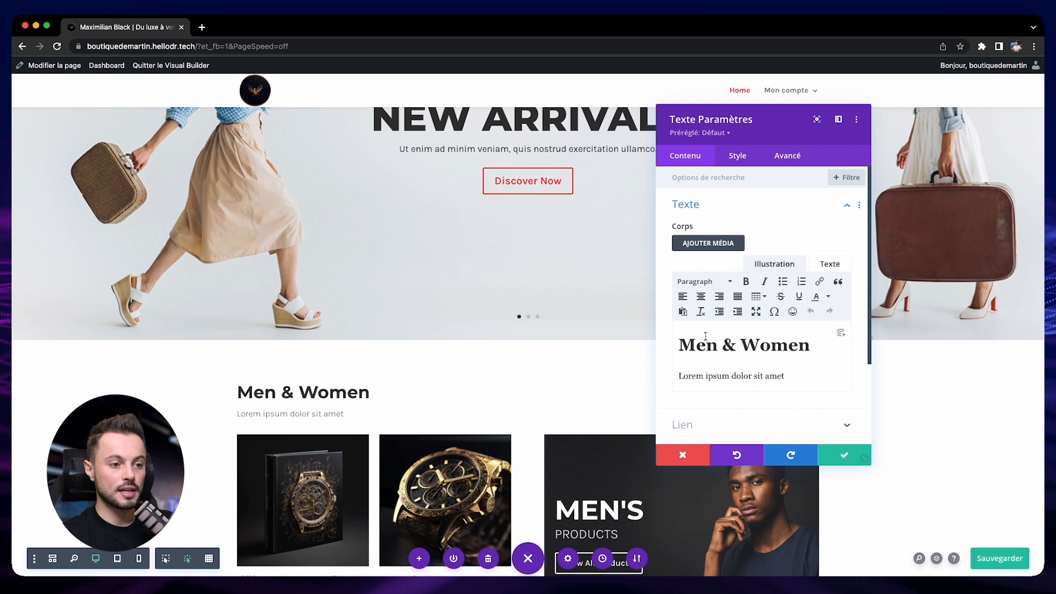
scroll(718, 225, "down", 2)
scroll(715, 396, "down", 1)
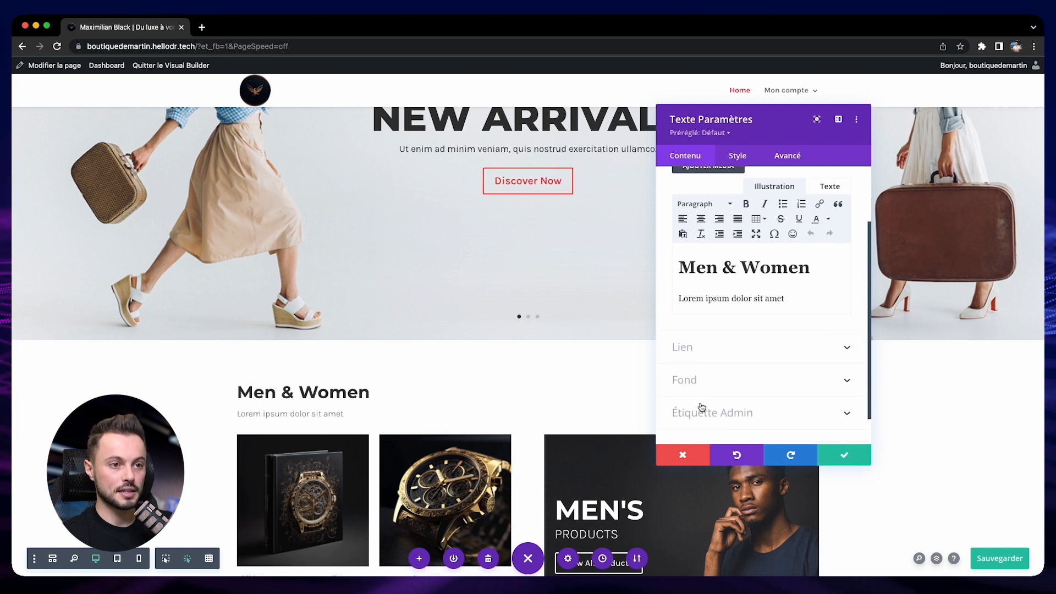
left_click(734, 156)
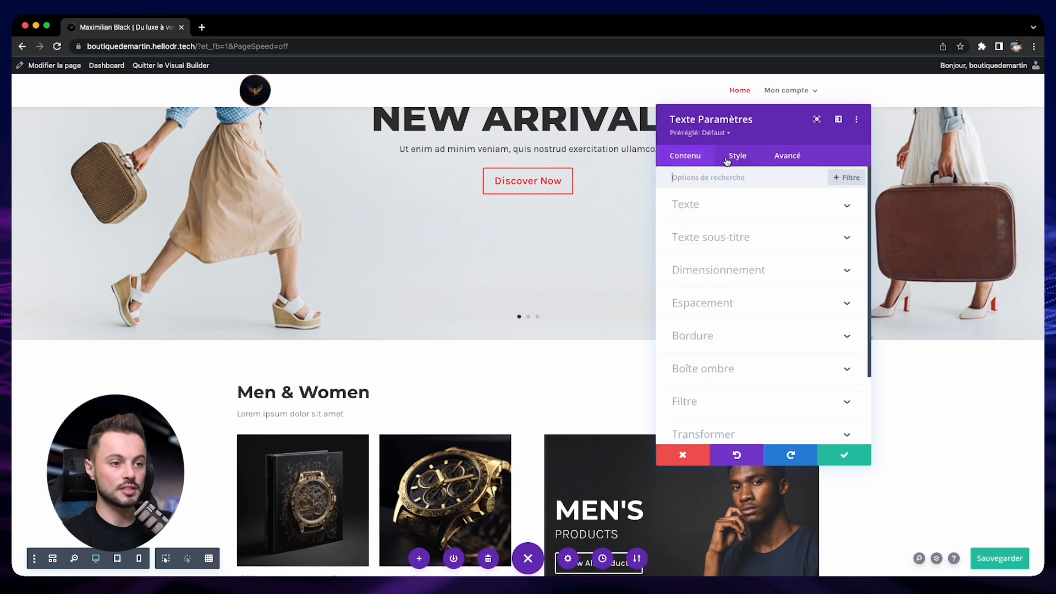
left_click(787, 157)
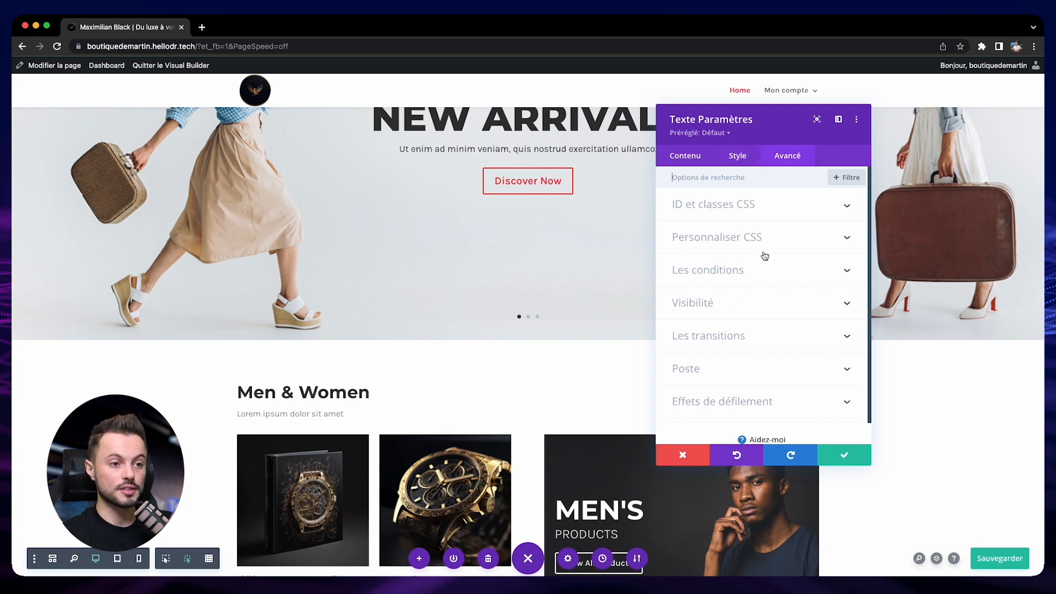
left_click(835, 273)
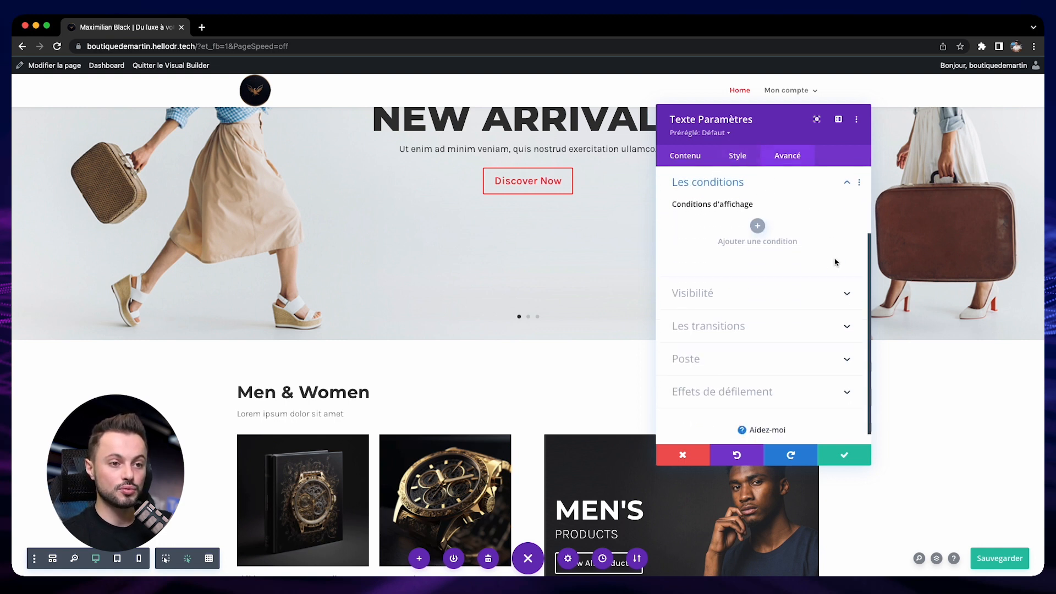
left_click(827, 228)
left_click(842, 314)
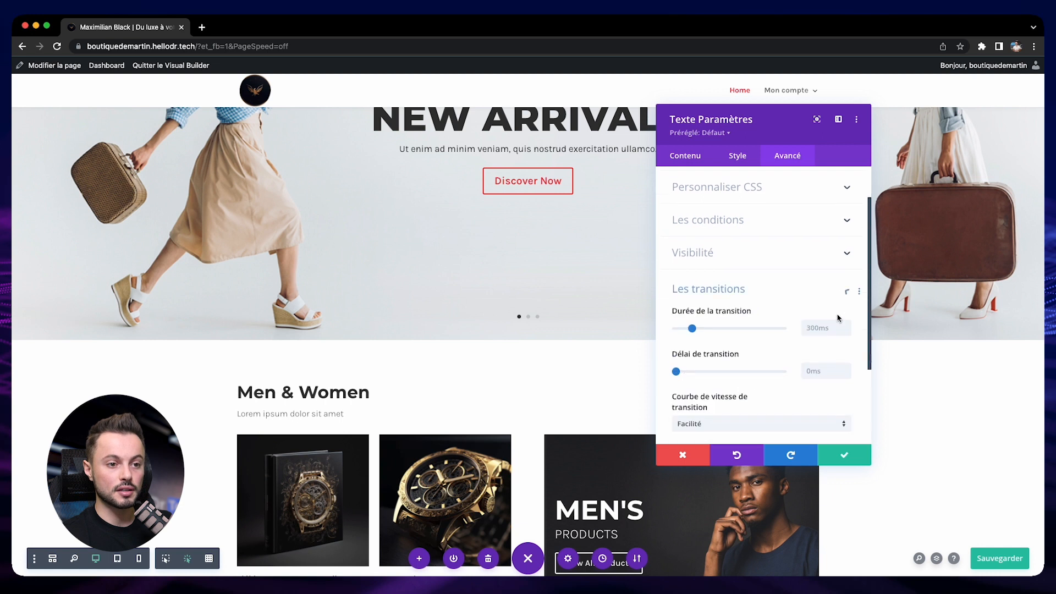
left_click(776, 190)
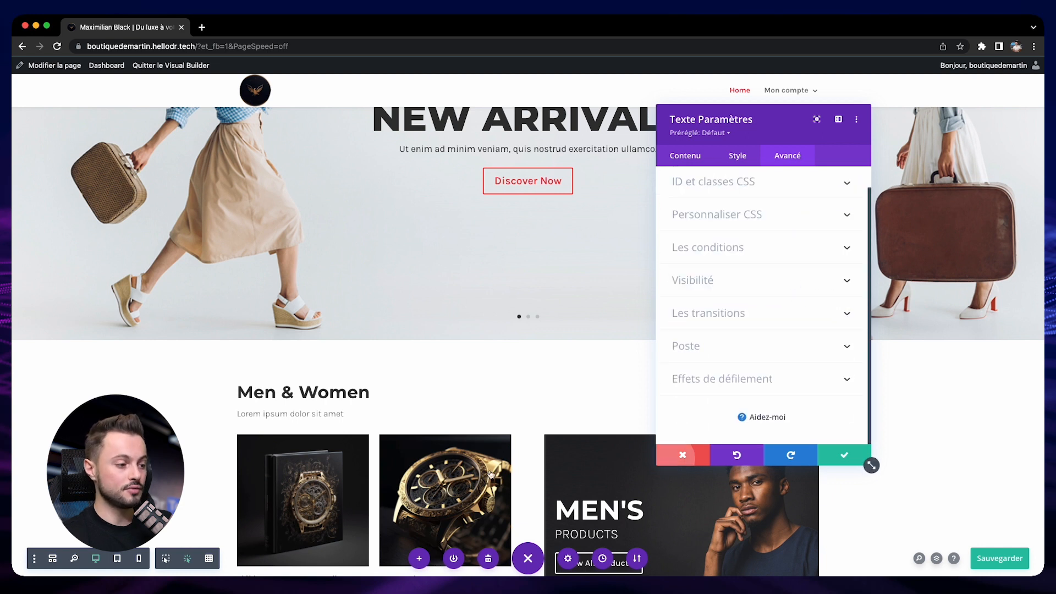
left_click(865, 456)
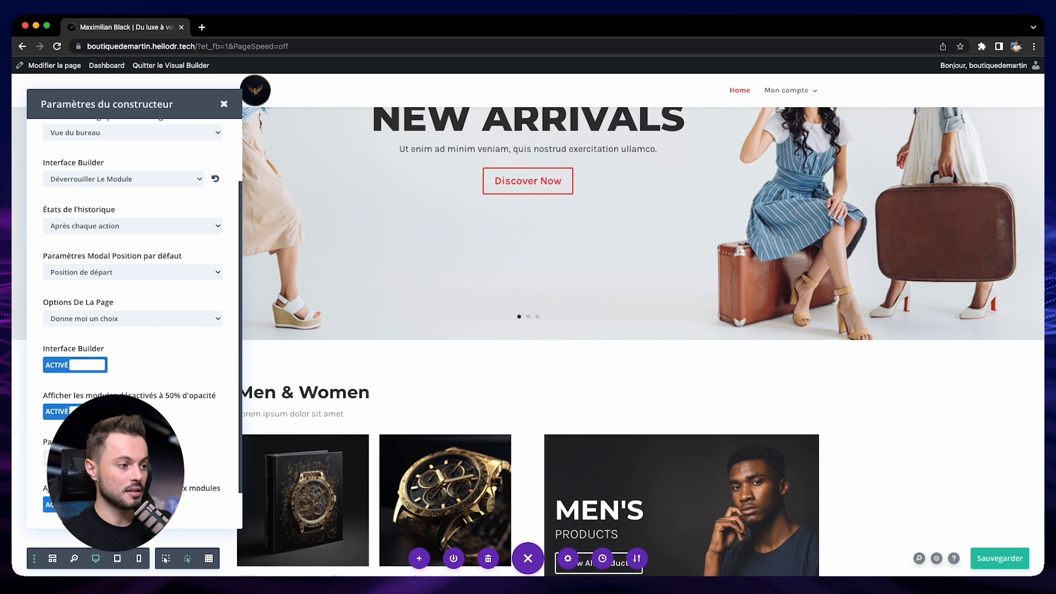
Step: Examine the Men & Women text module's content and style settings with every option group opened by default
left_click(223, 104)
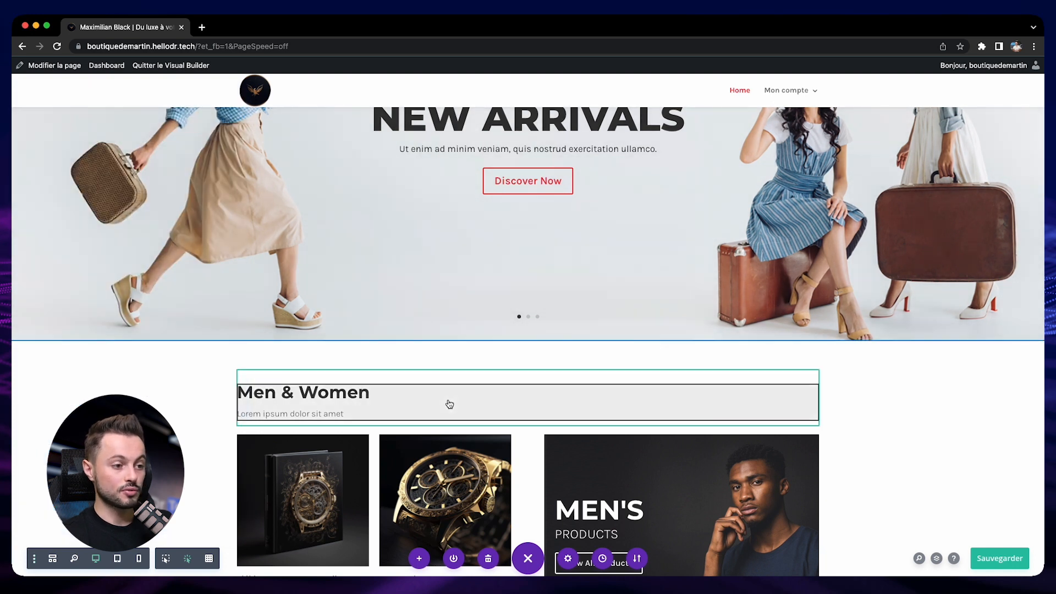
mouse_move(448, 401)
left_click(500, 389)
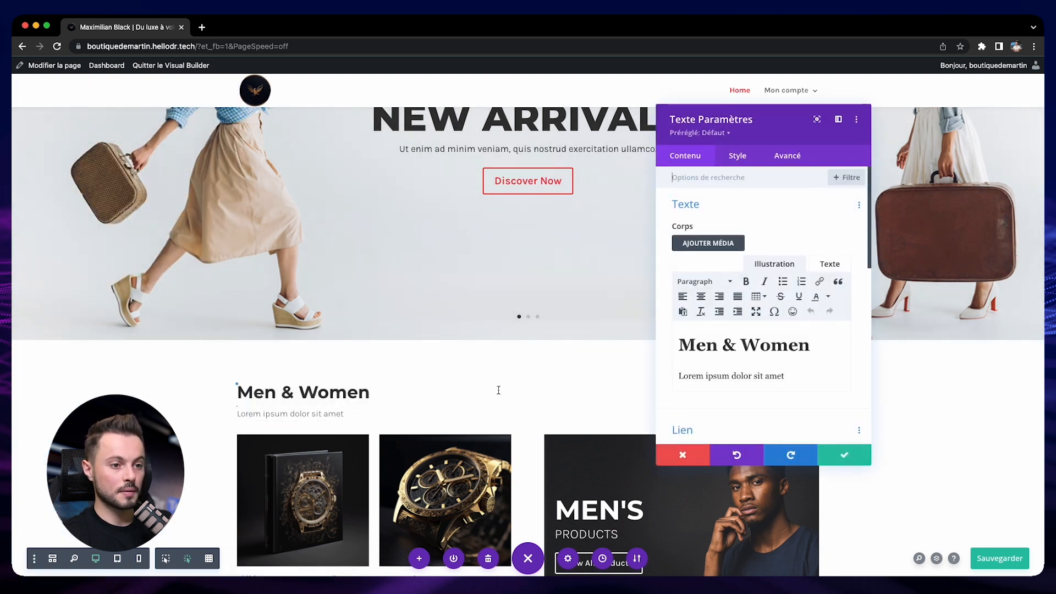
scroll(709, 277, "down", 5)
scroll(709, 277, "down", 4)
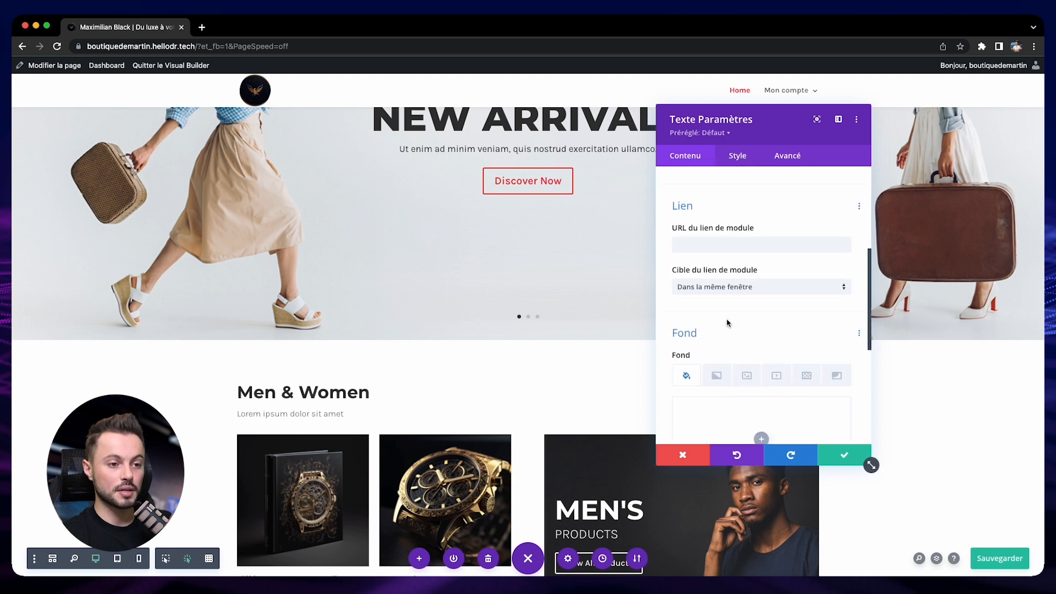
left_click(750, 160)
scroll(779, 234, "down", 4)
scroll(778, 234, "down", 8)
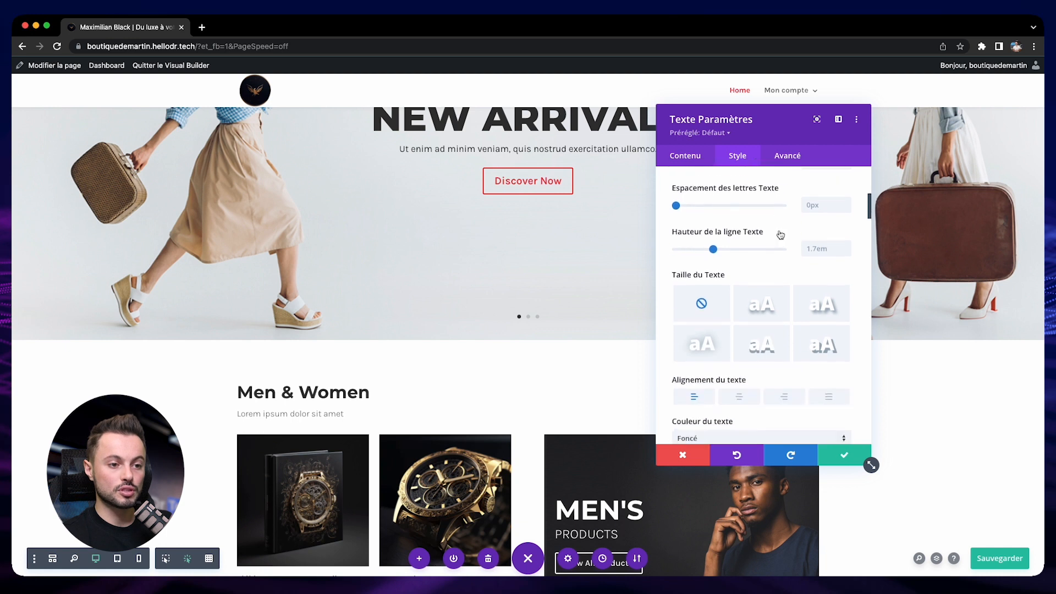
scroll(779, 234, "down", 4)
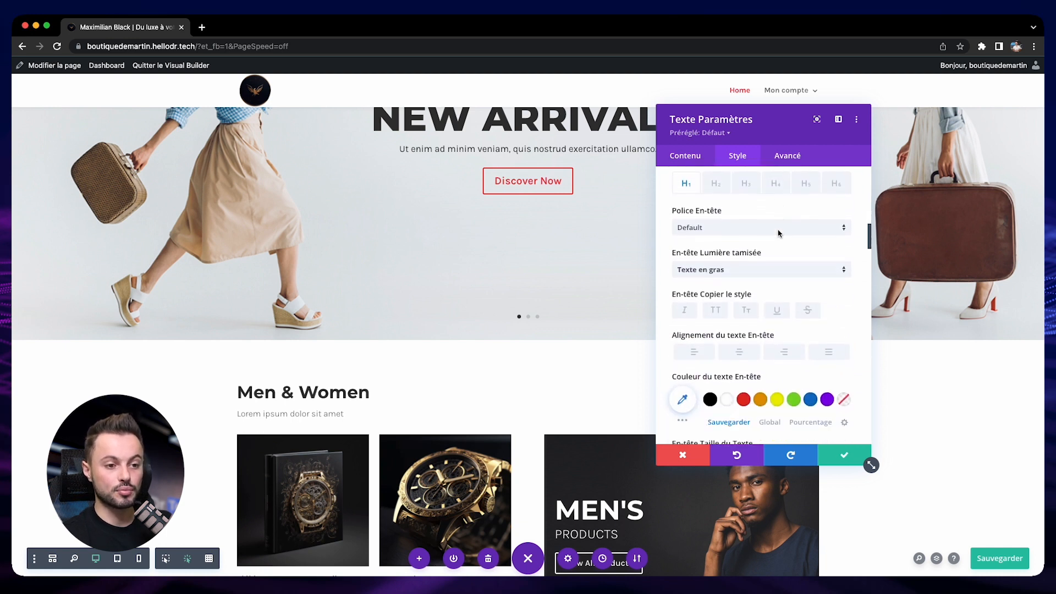
scroll(777, 233, "down", 10)
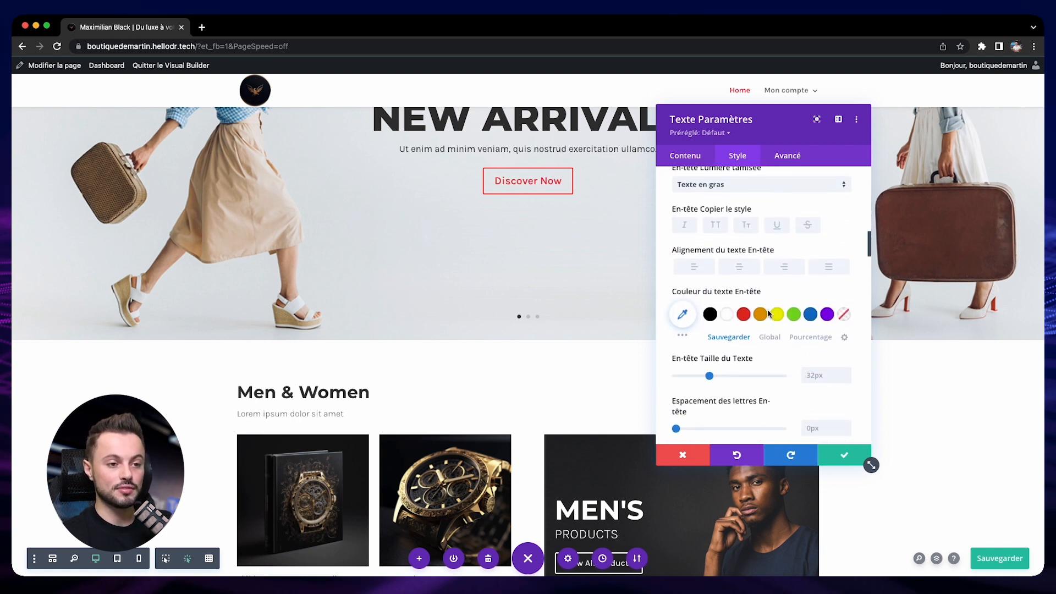
scroll(763, 314, "down", 12)
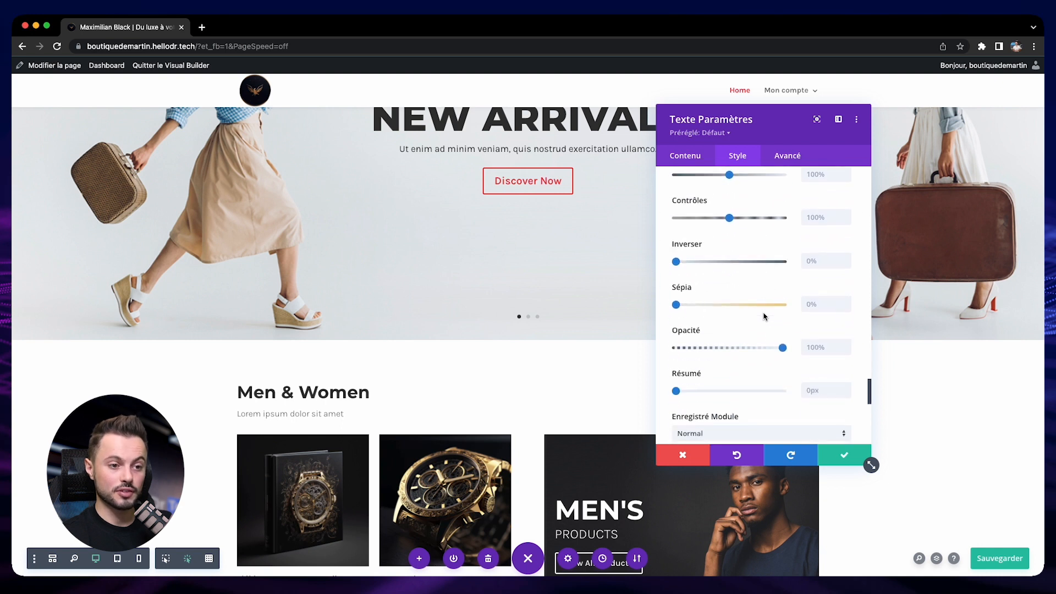
scroll(737, 323, "up", 2)
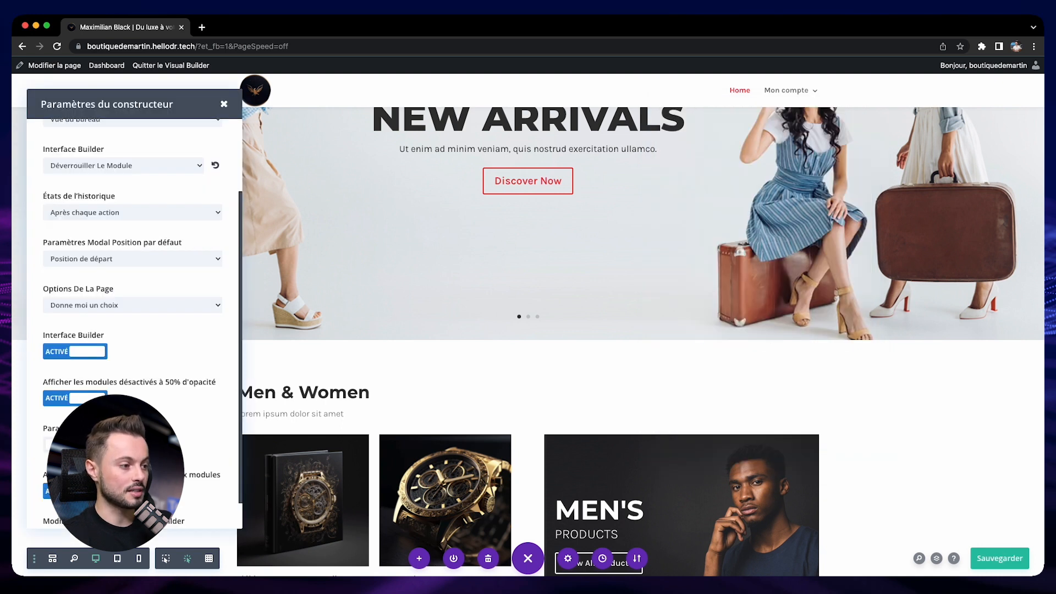
Step: Close the builder settings and add a Texte module with placeholder content below the Men & Women heading
scroll(134, 316, "down", 1)
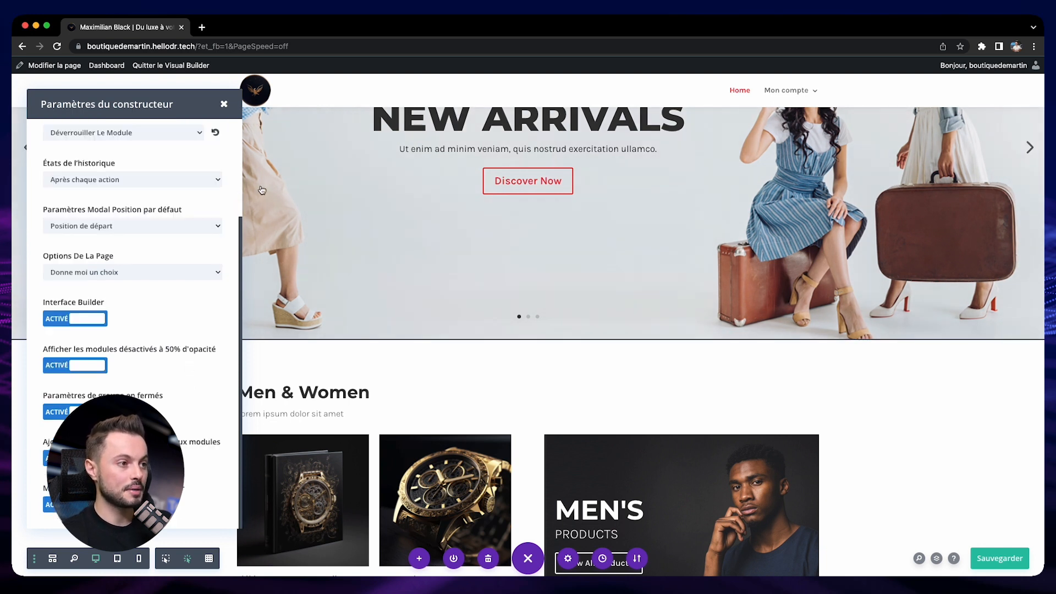
left_click(223, 104)
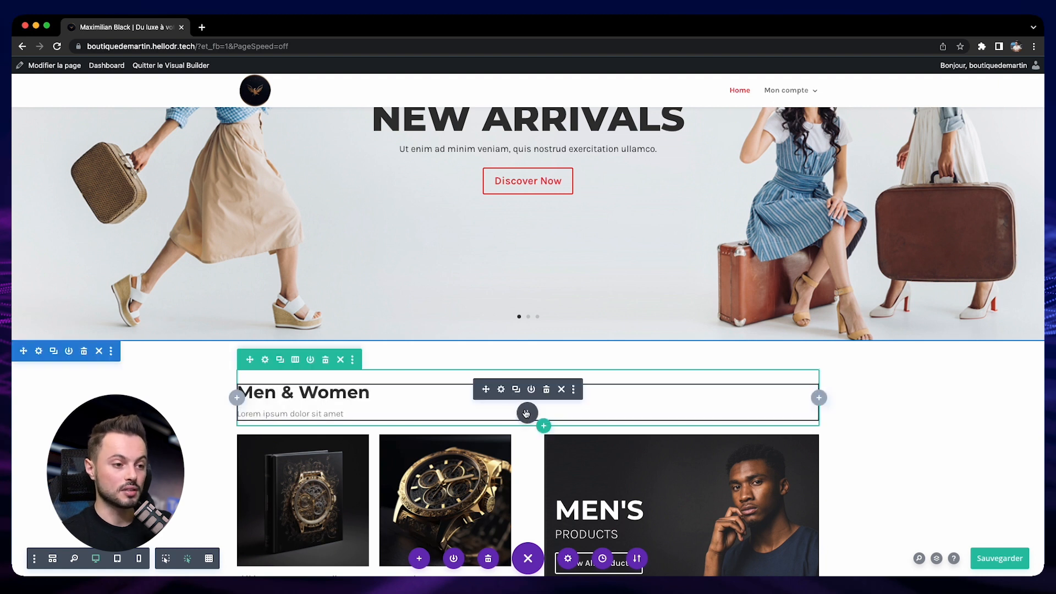
left_click(526, 412)
type("texte")
left_click(478, 208)
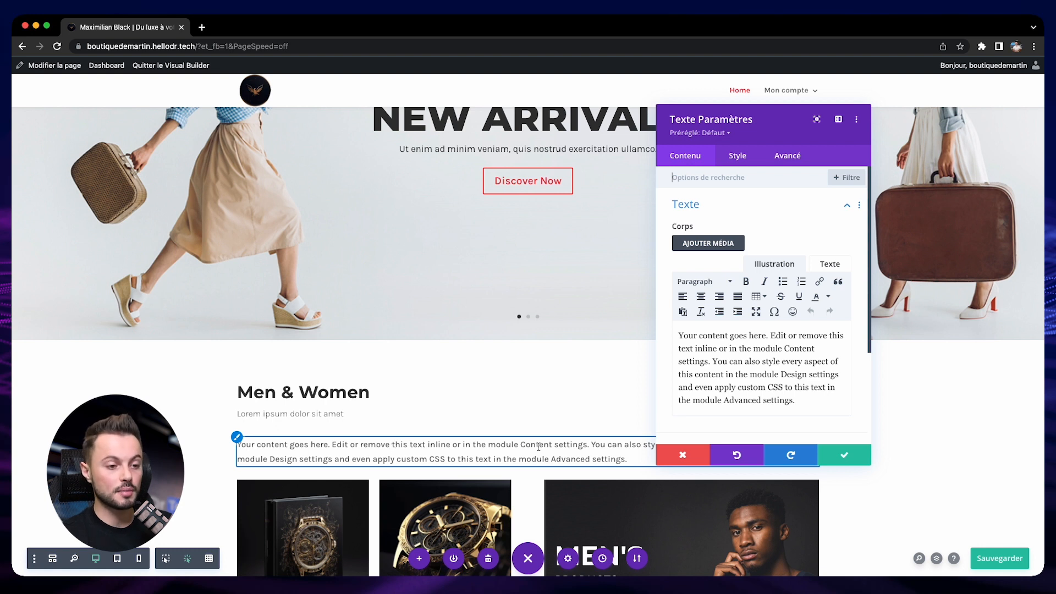
left_click(605, 448)
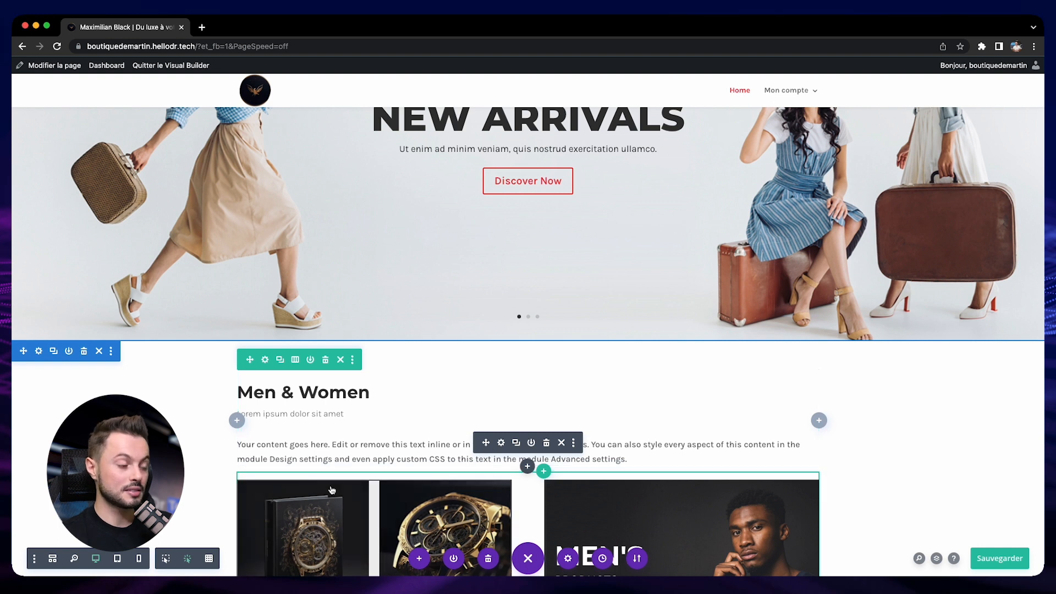
Step: Review the remaining toggles in the builder settings and close them
left_click(34, 558)
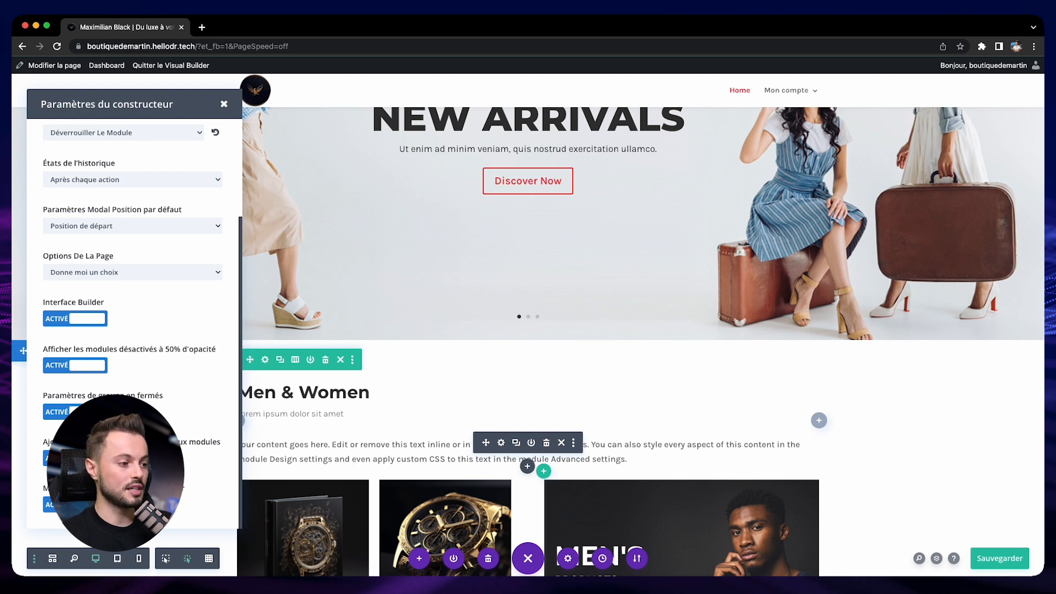
left_click(224, 104)
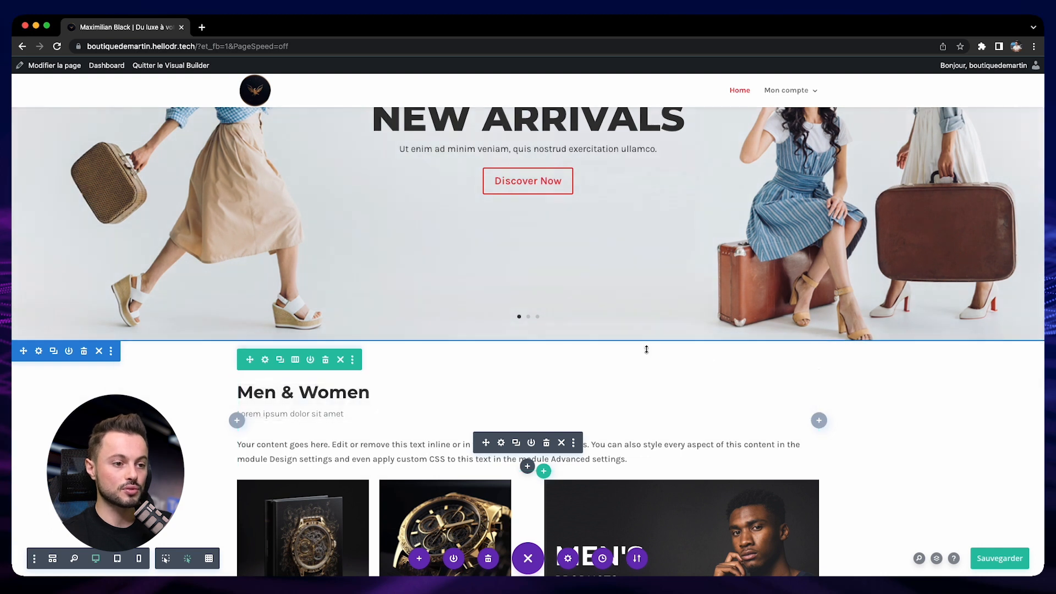